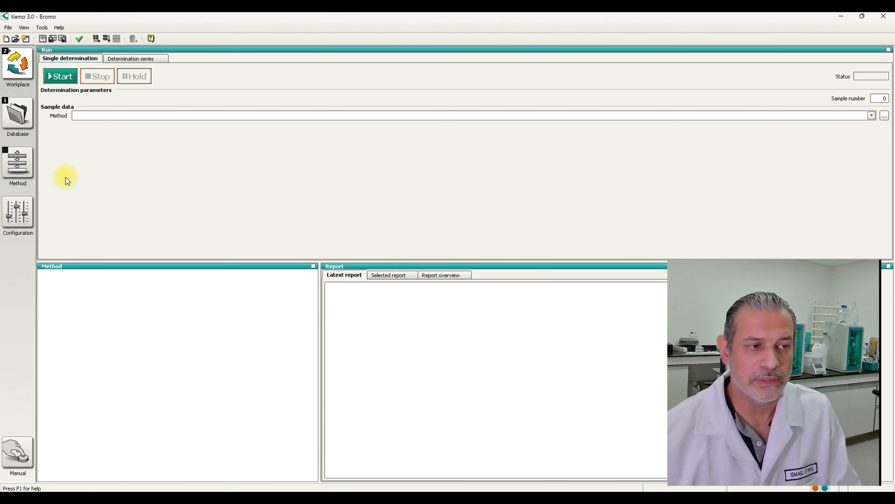
- Open the pH calibration and pH measurement methods from the Main group in the method editor
left_click(9, 176)
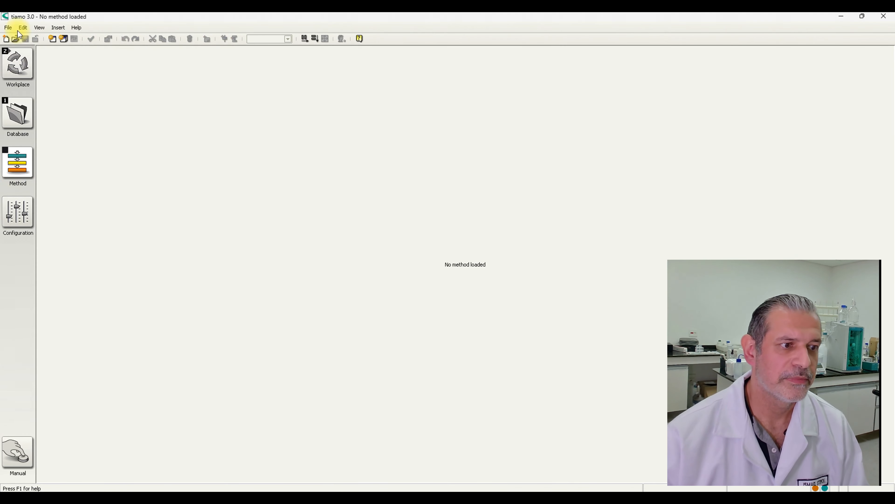
left_click(16, 39)
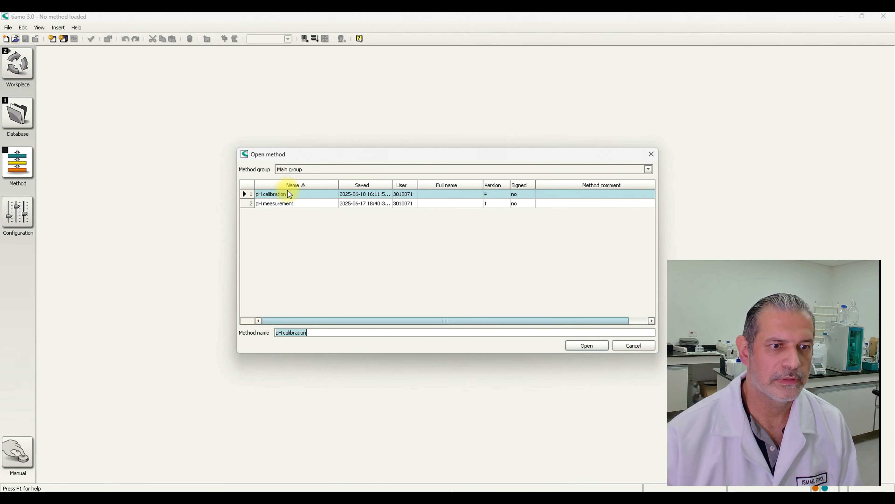
left_click(576, 347)
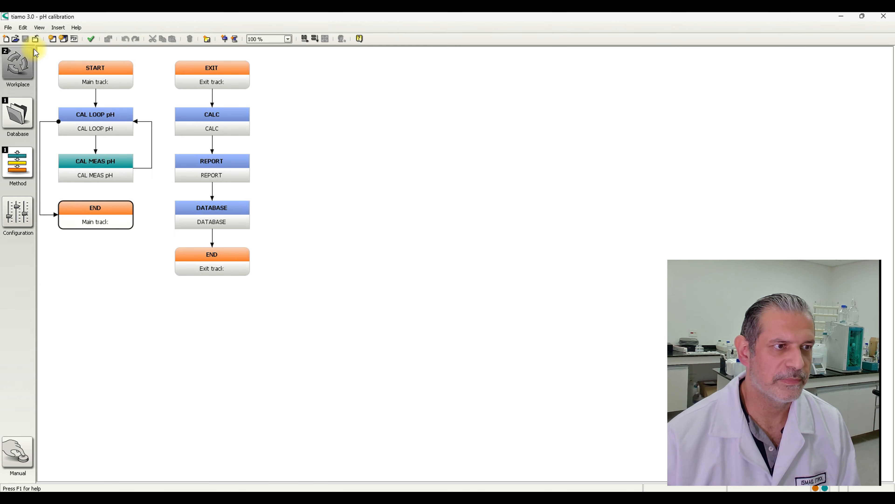
left_click(16, 39)
left_click(286, 203)
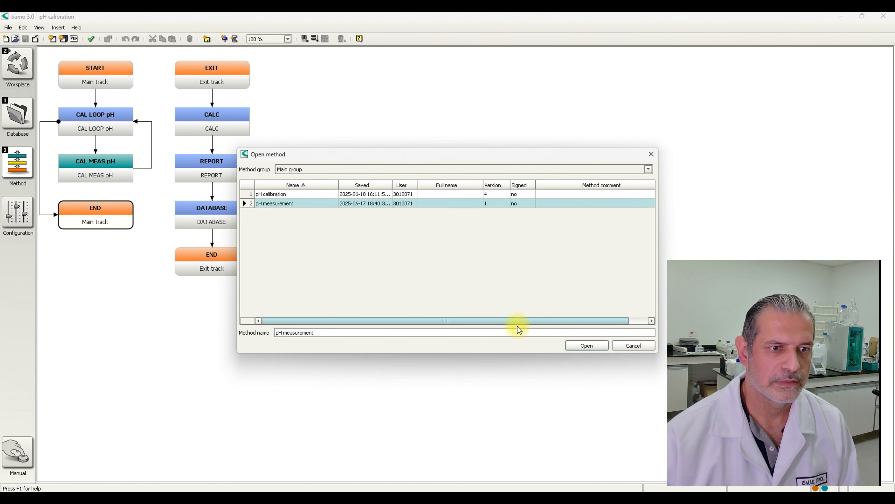
left_click(576, 345)
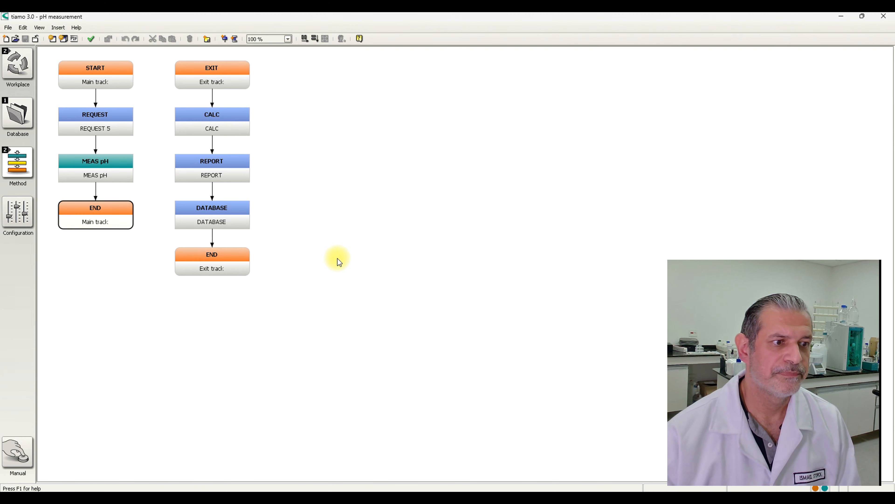
- Switch to the pH calibration method and save it under the name pH Calibration and Measurement
left_click(6, 151)
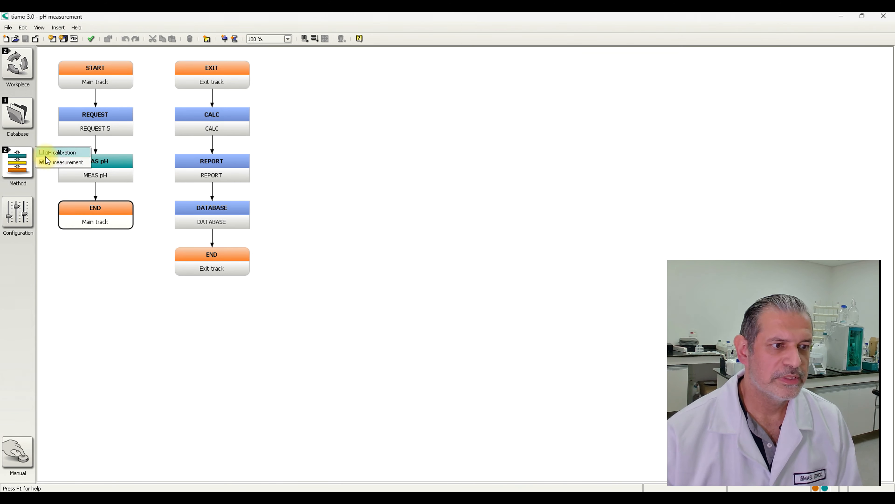
left_click(46, 156)
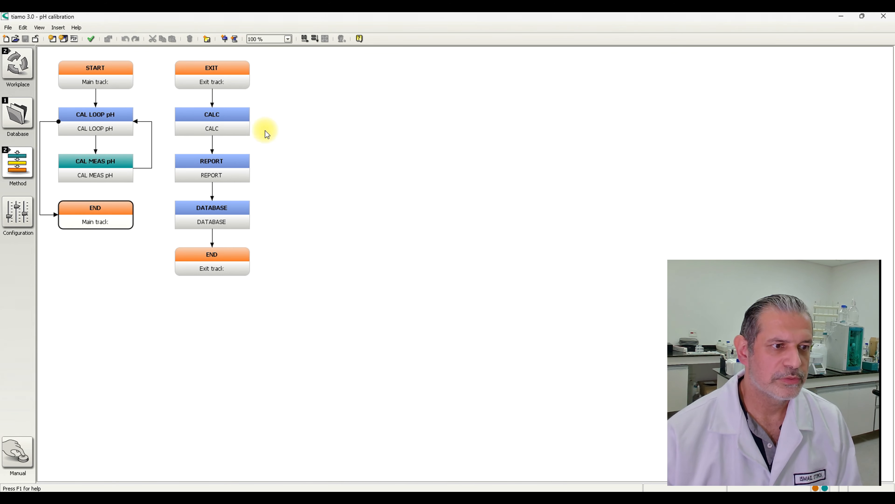
left_click(7, 30)
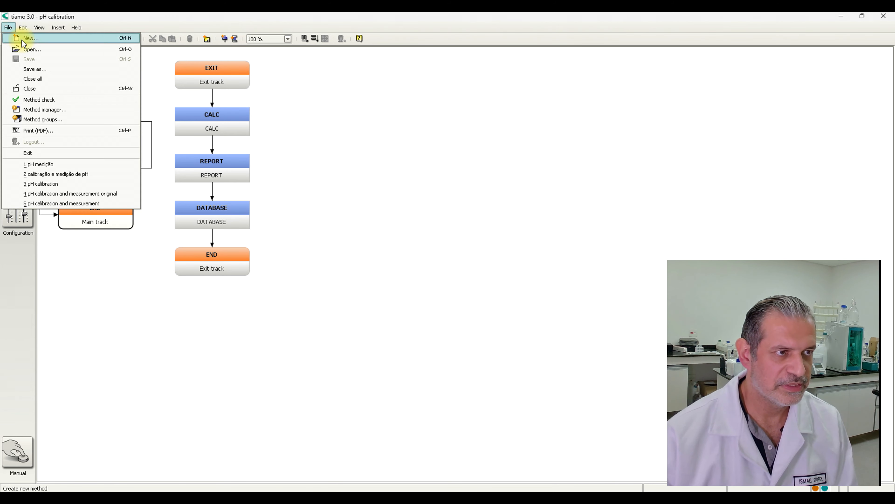
left_click(52, 66)
type("pH Calibration and Measurement")
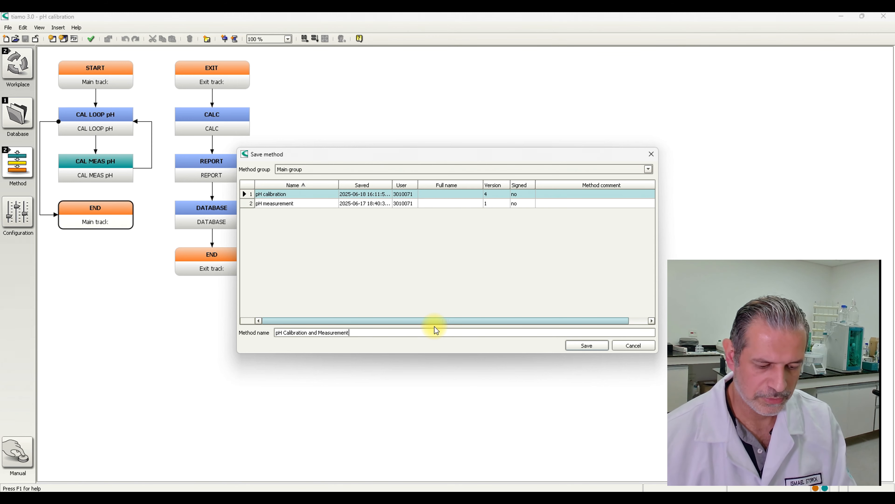
key("Return")
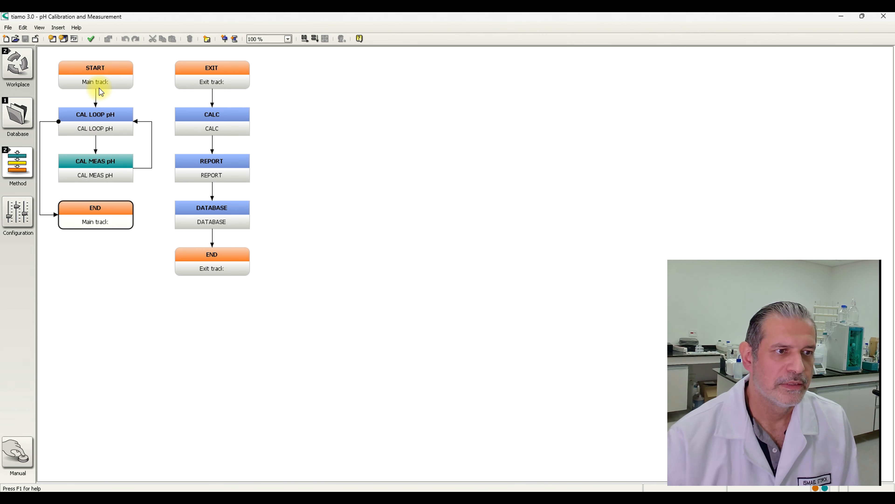
- Insert a new normal track beside the main track of the pH Calibration and Measurement method
left_click(110, 83)
left_click(59, 27)
left_click(82, 48)
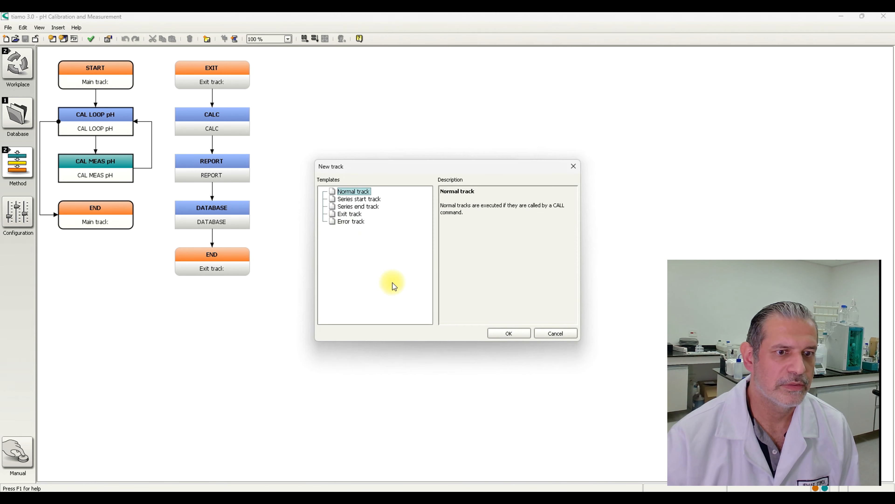
left_click(508, 334)
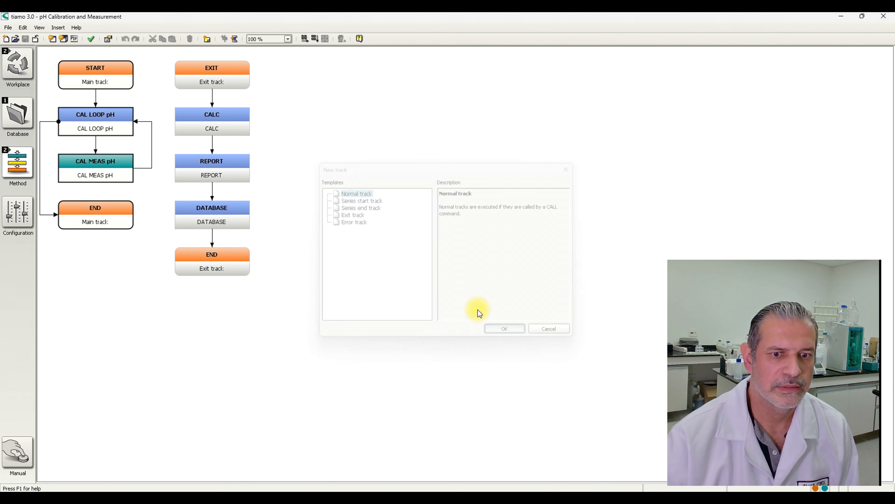
- Copy the REQUEST and MEAS pH commands from the pH measurement method into the new empty track of pH Calibration and Measurement
left_click(24, 167)
left_click(46, 163)
left_click(87, 129)
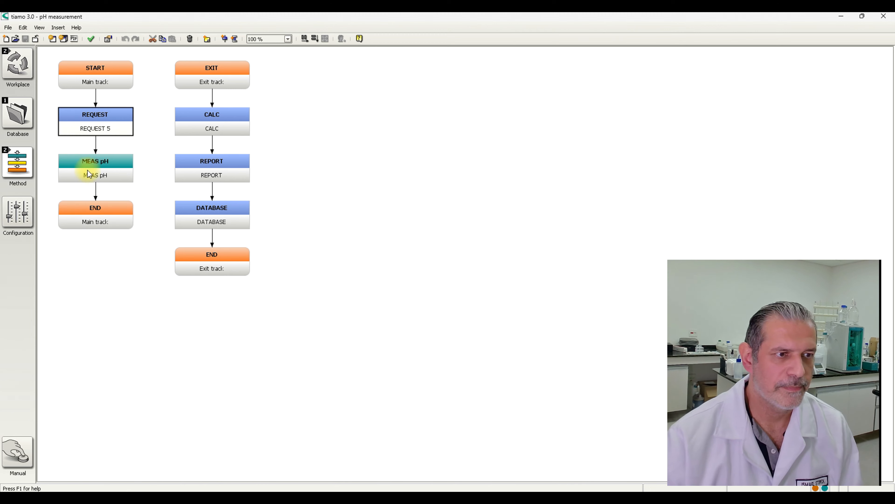
left_click(95, 163)
right_click(95, 163)
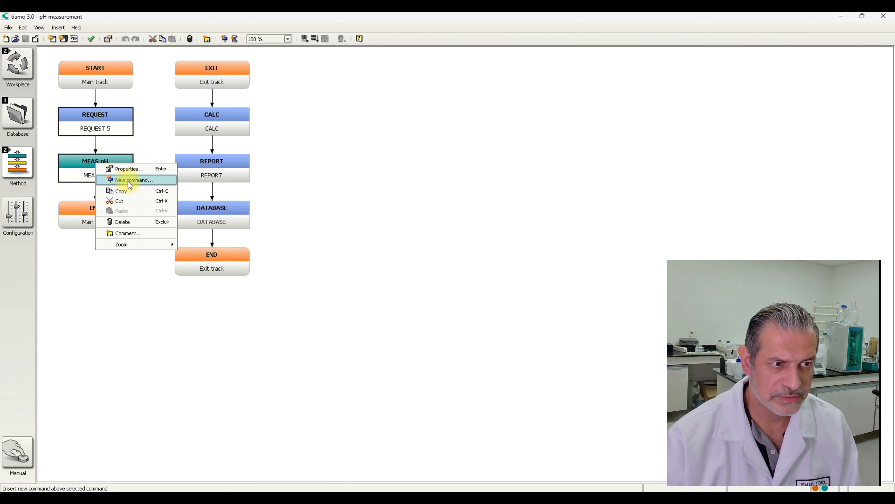
left_click(128, 192)
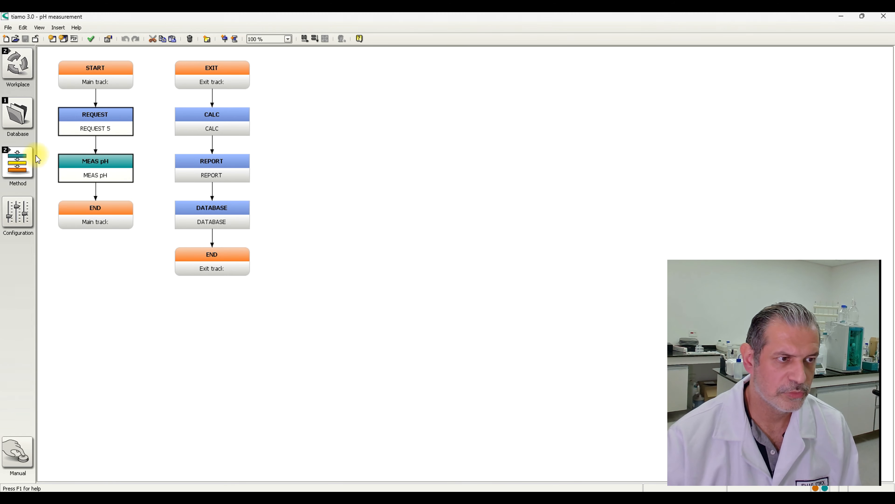
left_click(37, 160)
left_click(76, 153)
right_click(197, 127)
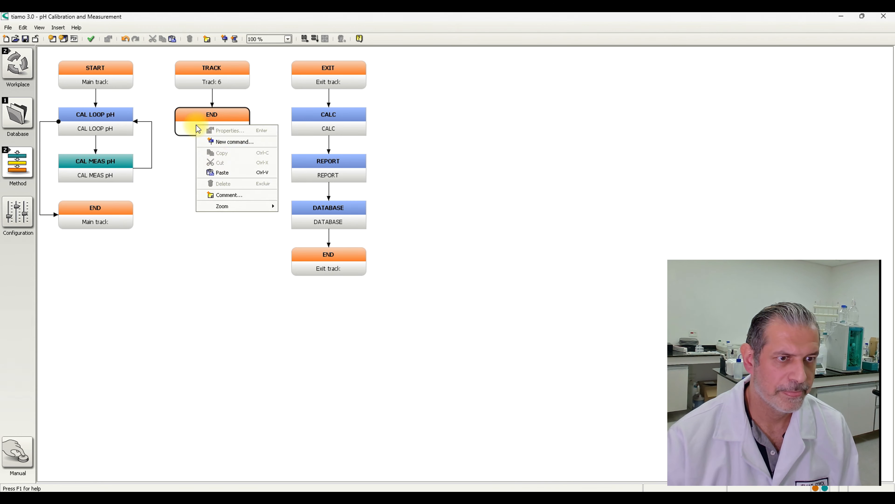
left_click(223, 172)
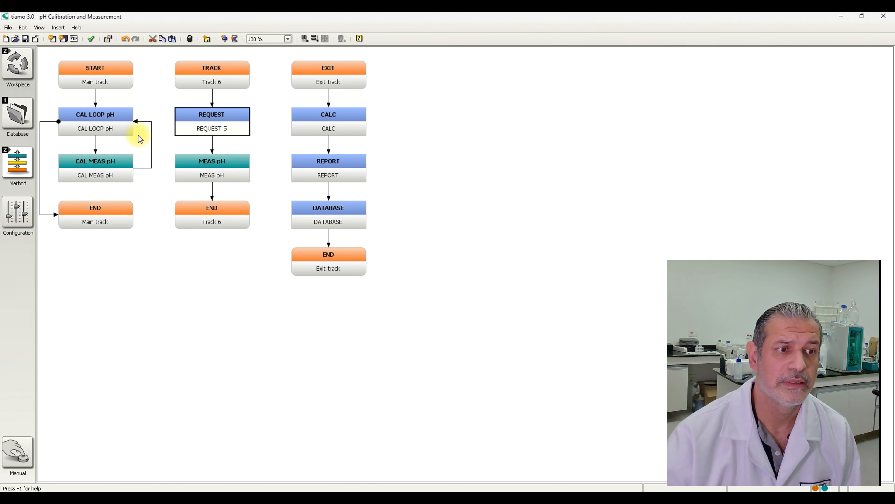
- Insert a second normal track and move the CAL LOOP pH sequence with CAL MEAS pH from the main track into it
right_click(102, 82)
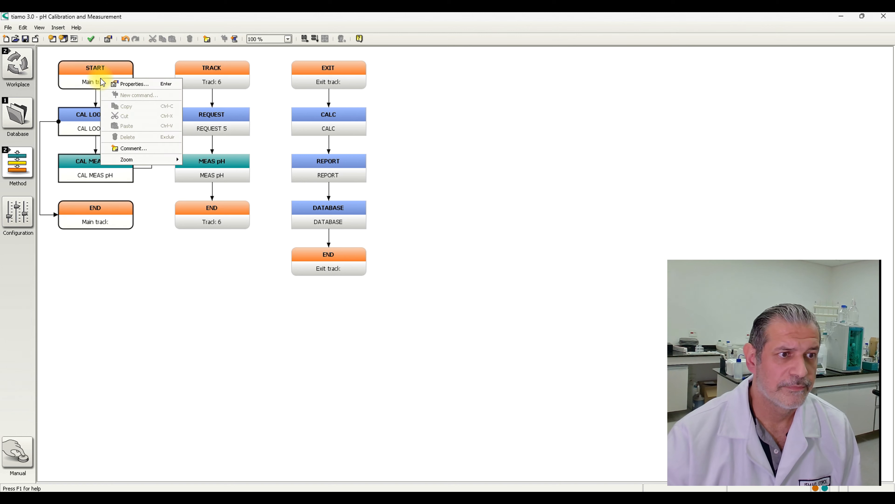
left_click(60, 28)
left_click(73, 45)
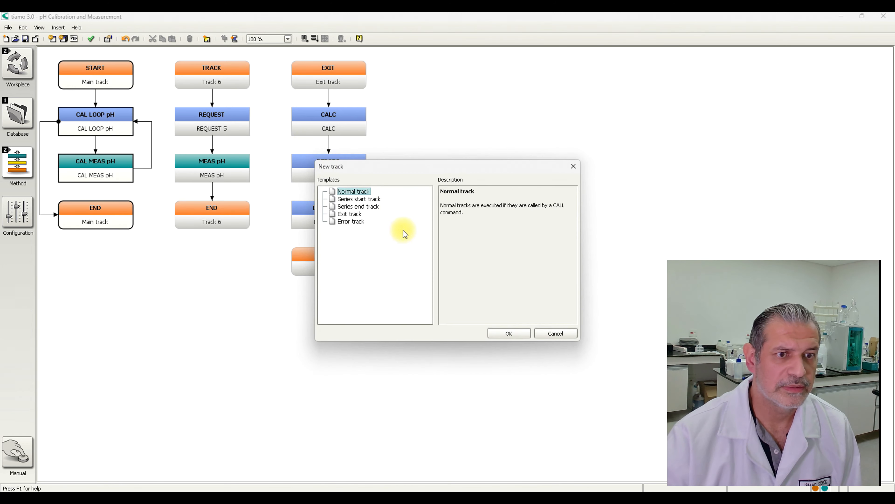
left_click(494, 331)
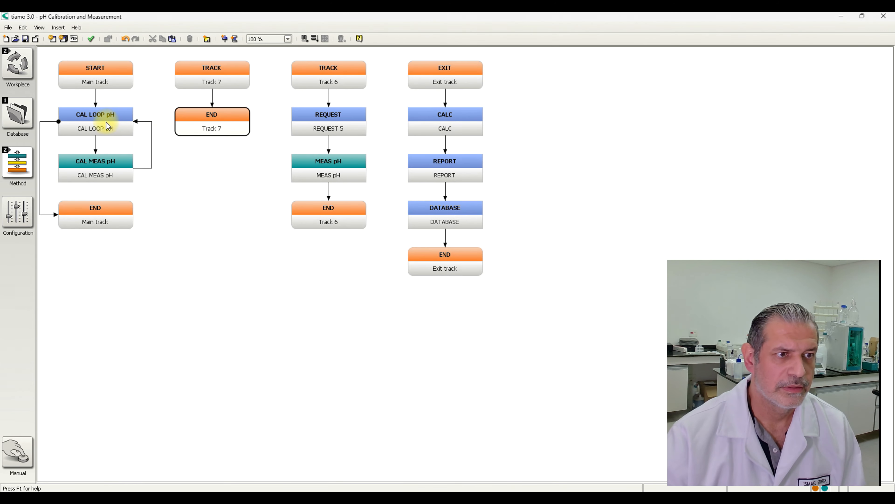
left_click_drag(102, 121, 167, 157)
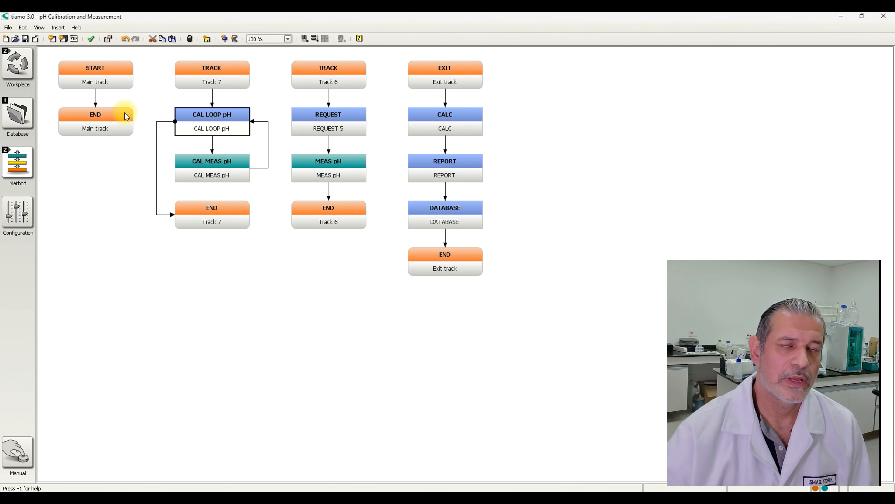
- Insert a CALL command from the Miscellaneous templates before the end of the main track
left_click(89, 126)
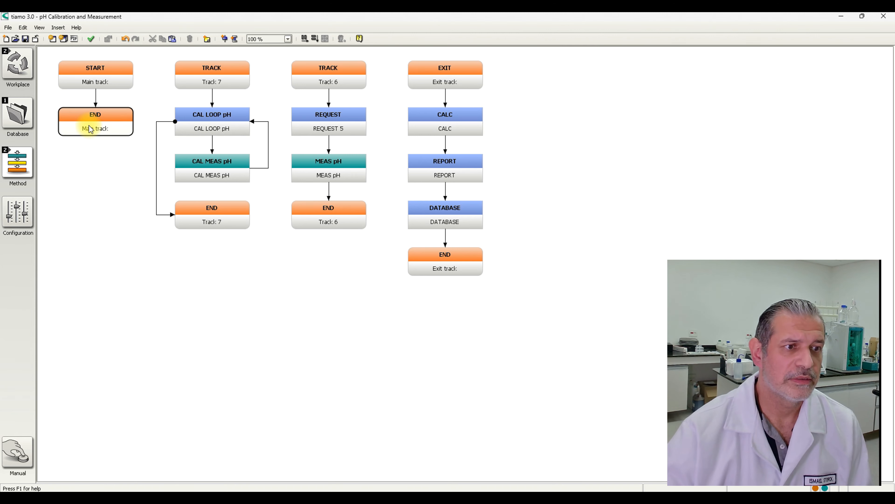
right_click(89, 126)
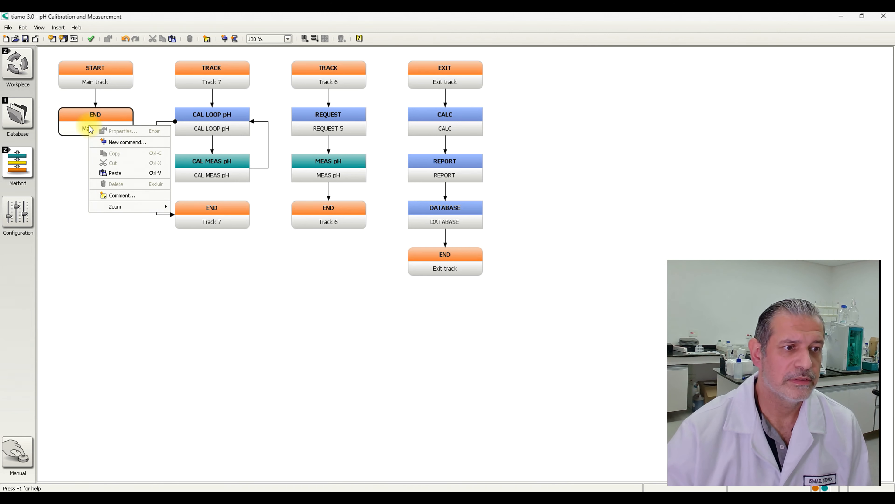
left_click(124, 143)
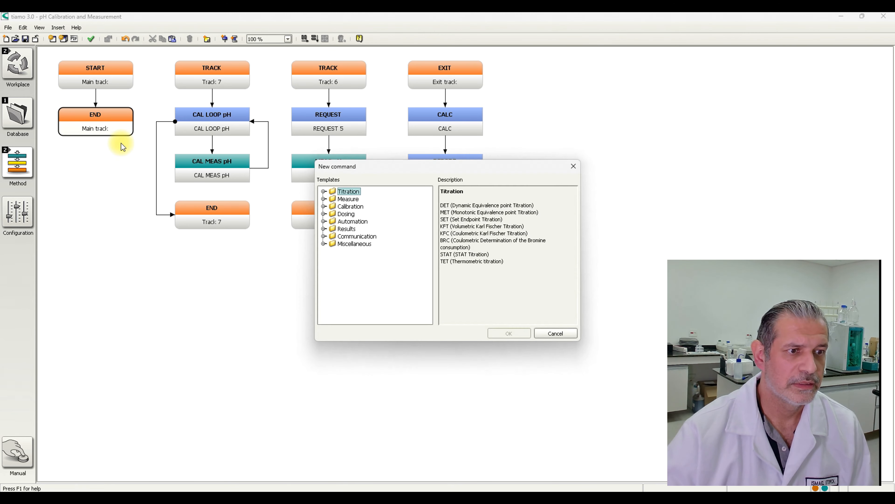
left_click(324, 244)
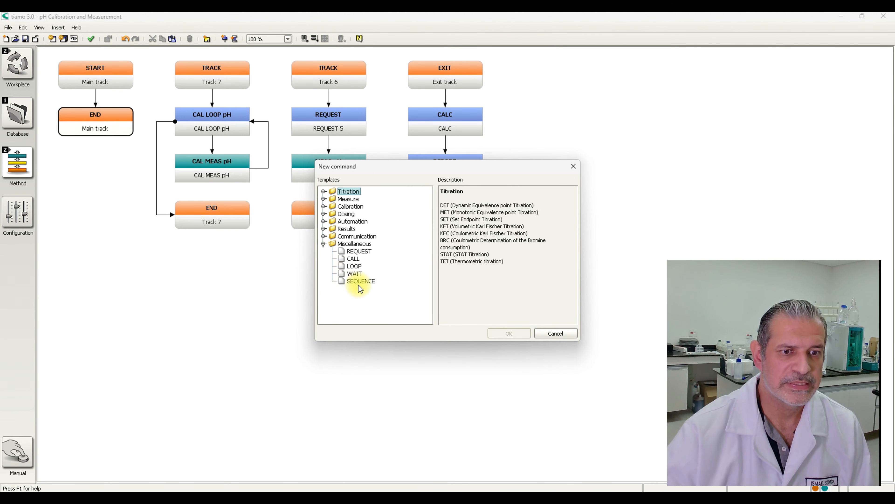
left_click(357, 260)
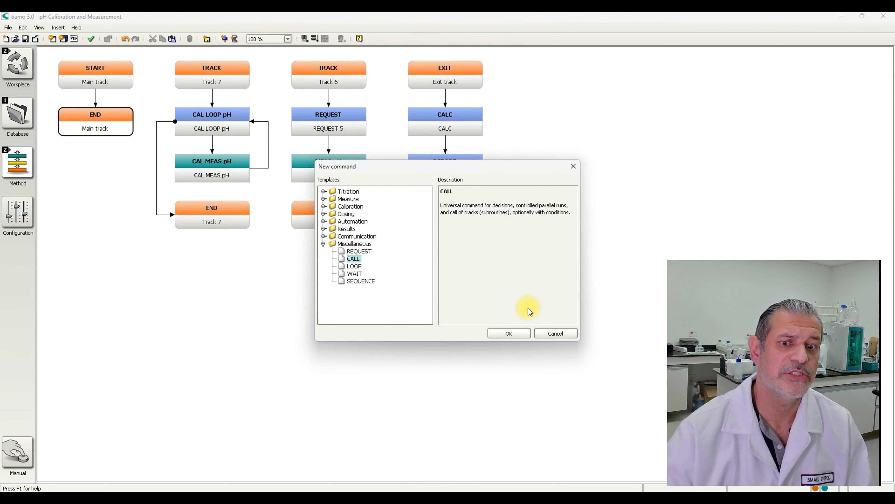
left_click(509, 333)
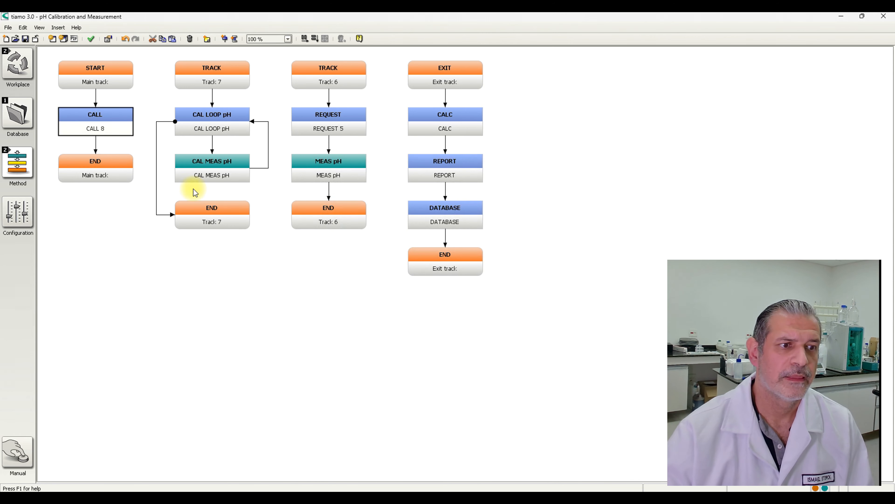
- Add a call to the main track's CALL command with the text "call the calibration", targeting Track 7
double_click(100, 126)
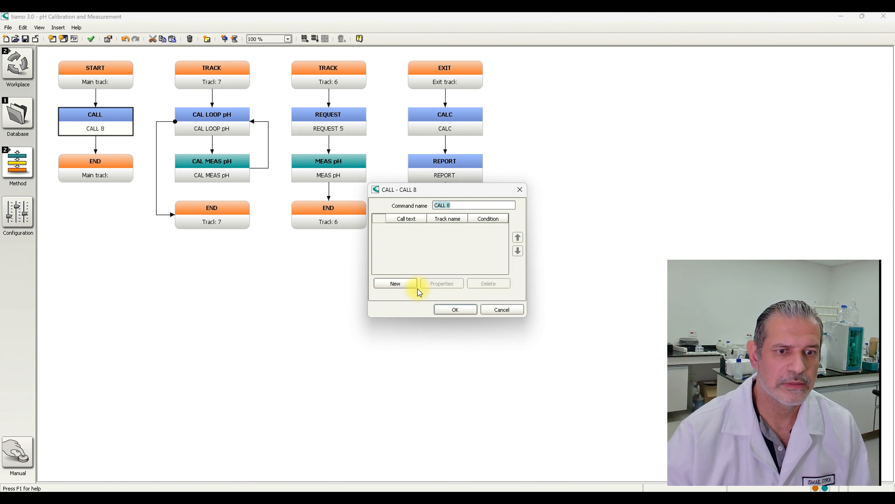
left_click(396, 287)
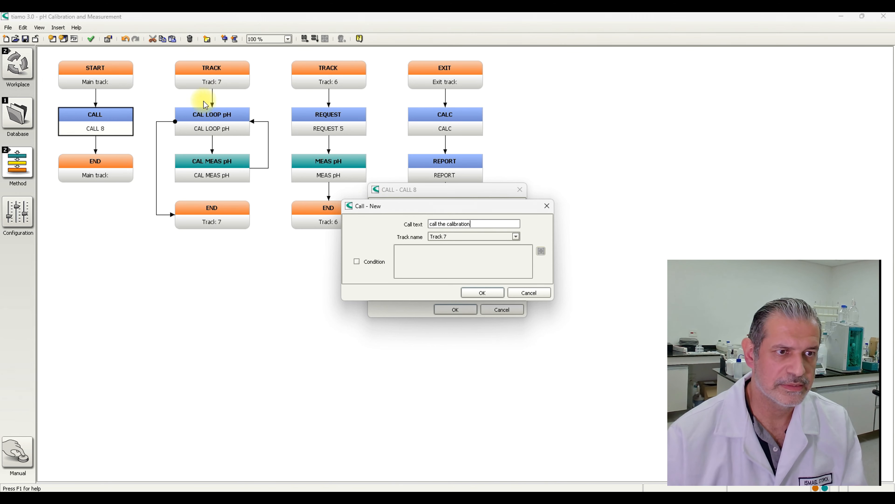
left_click(481, 293)
- Add a second call with the text "call measurement" targeting Track 6, and accept the CALL command's settings
left_click(398, 284)
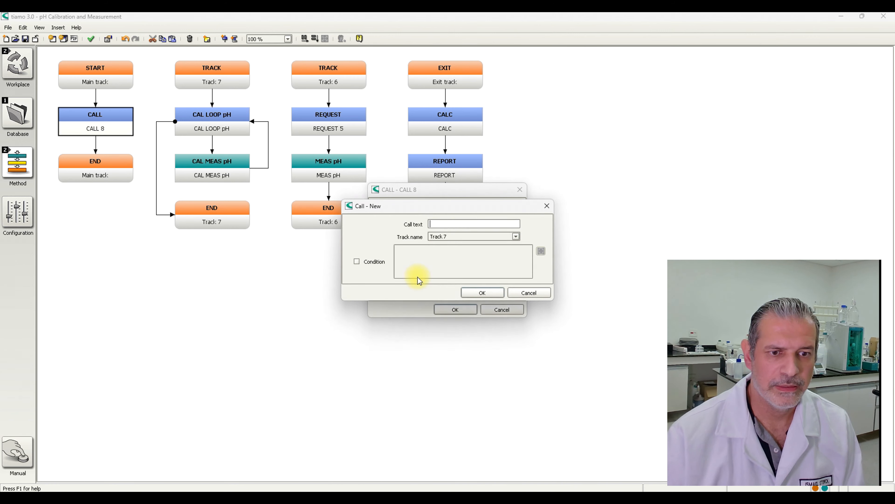
type("call measurement")
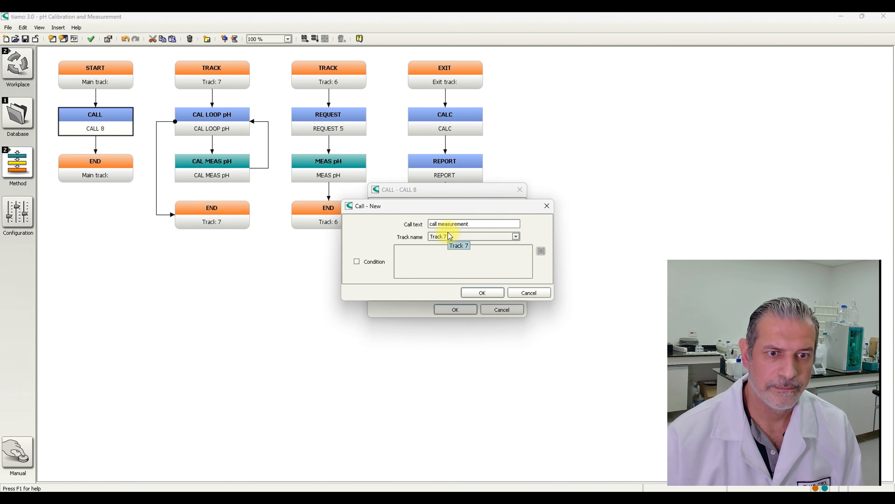
left_click(457, 236)
left_click(459, 253)
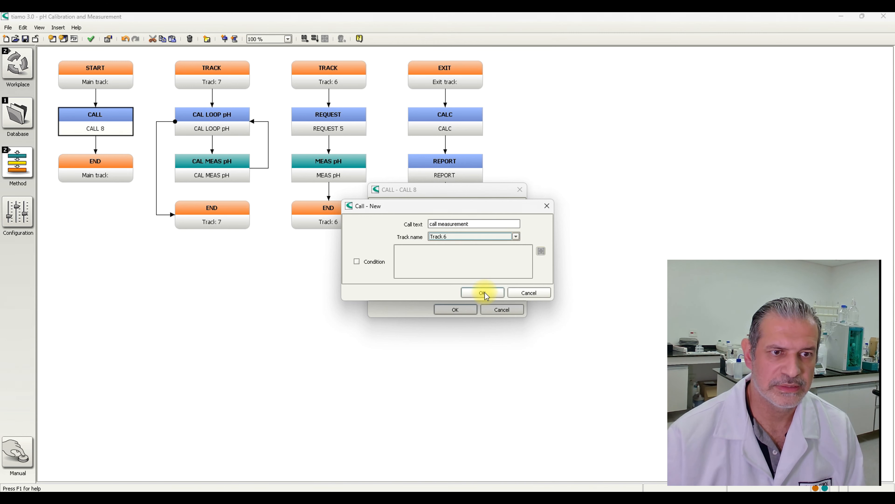
left_click(486, 293)
left_click(475, 309)
- Rename Track 7, which holds the CAL LOOP pH sequence, as "calibration"
right_click(220, 80)
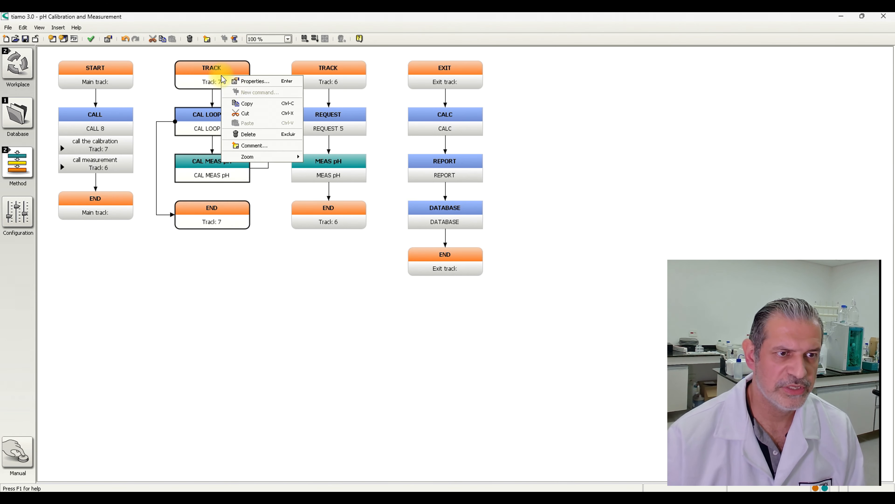
left_click(261, 81)
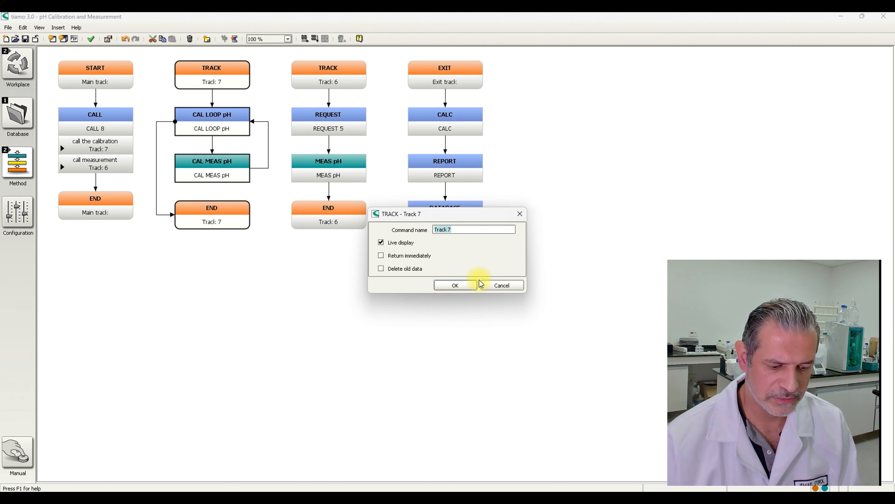
type("calibration")
key("Return")
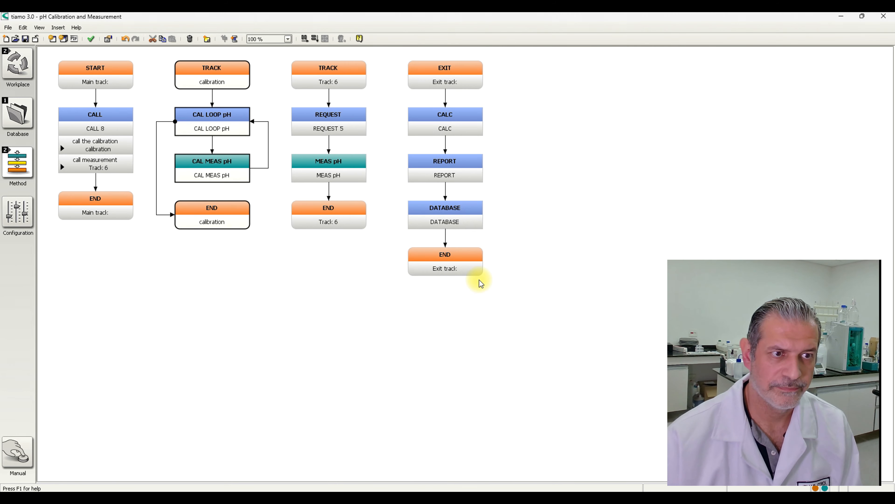
- Rename Track 6, which holds the REQUEST and MEAS pH commands, as "measurement"
right_click(298, 63)
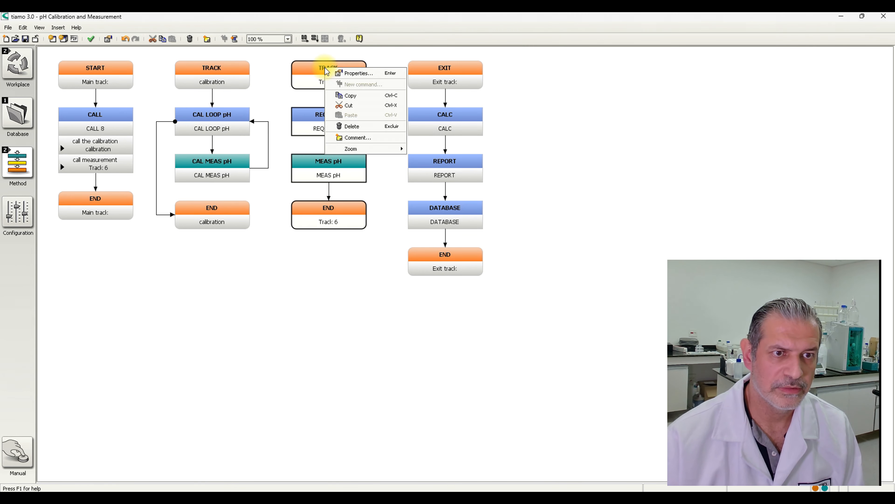
left_click(365, 70)
type("measurement")
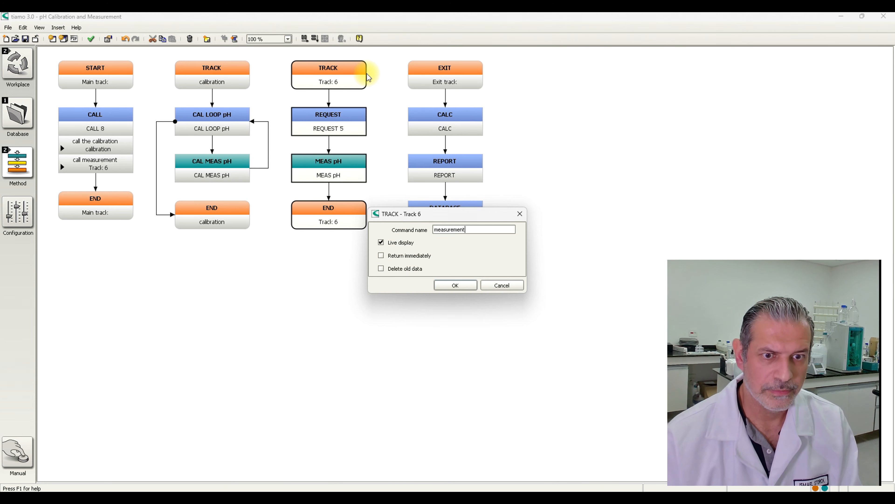
key("Return")
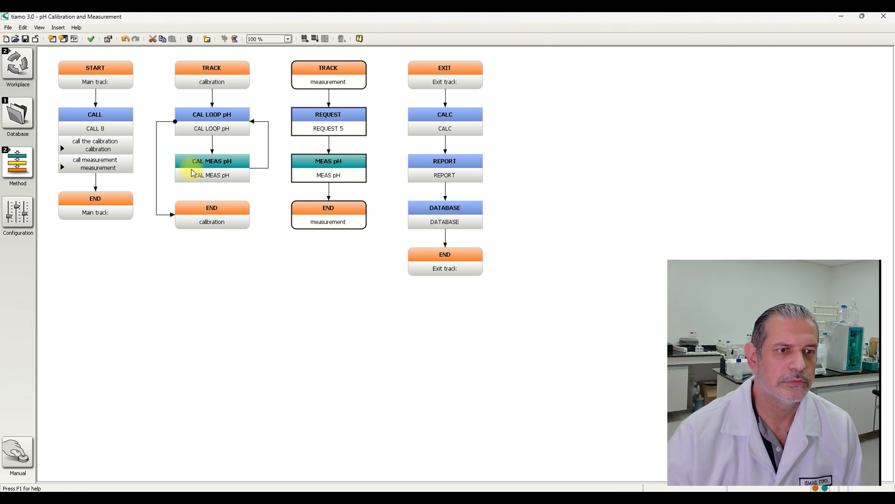
- Check the call texts and track names listed in the main track's CALL command
left_click(108, 156)
double_click(108, 156)
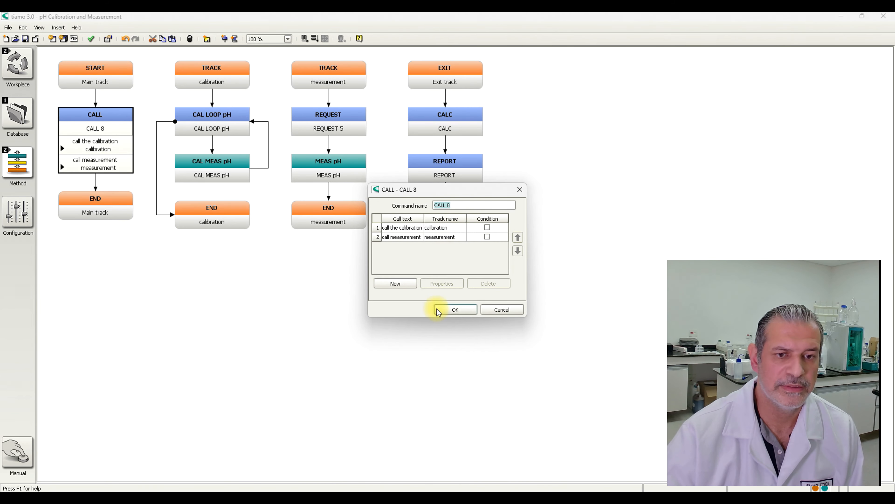
left_click(453, 310)
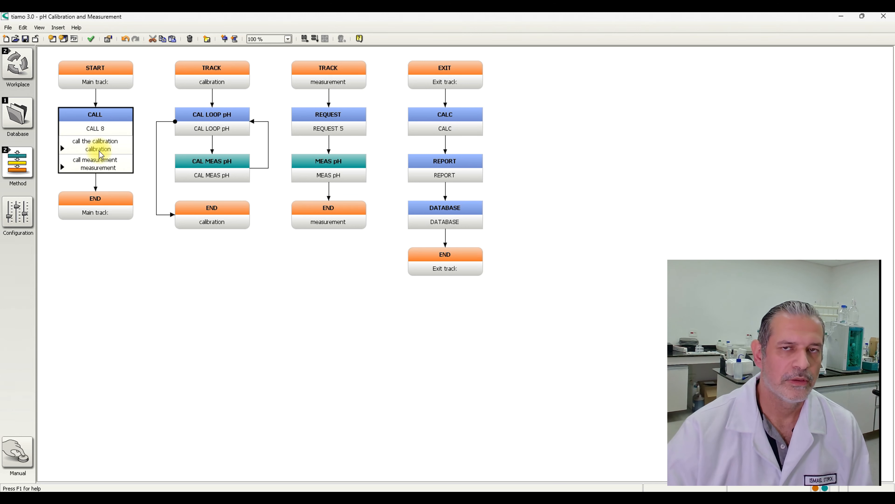
- Add a Text method variable named "Decision", assigned to ID16, to the main track's START command and accept its settings
double_click(107, 78)
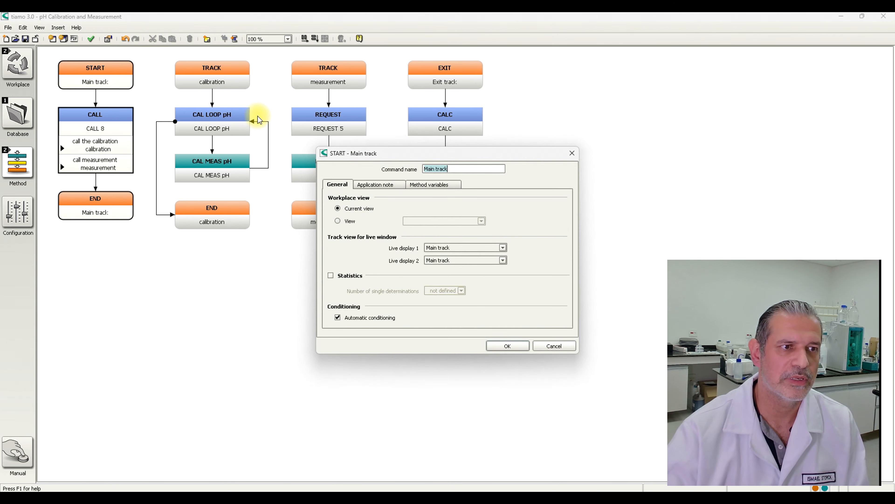
left_click(441, 185)
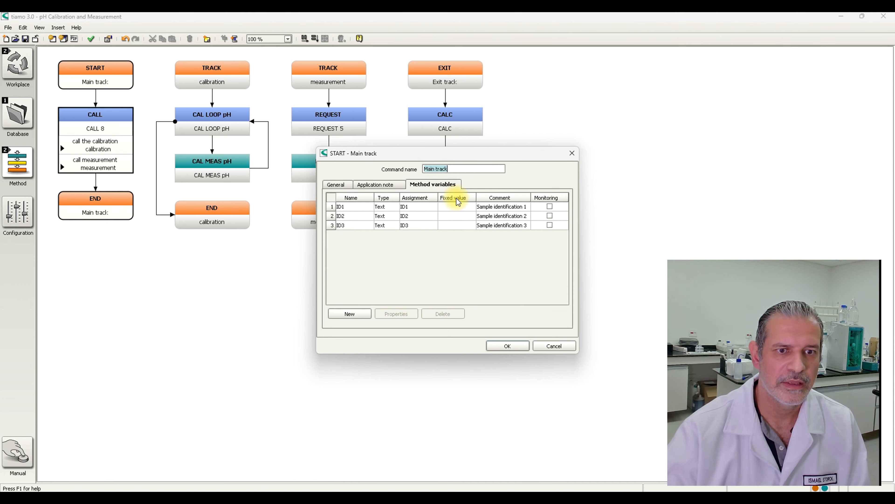
left_click(350, 314)
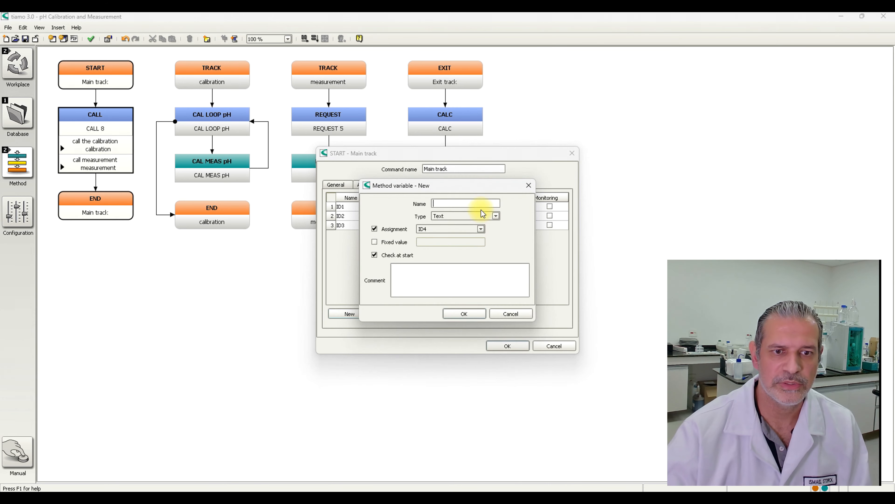
left_click(496, 216)
left_click(486, 225)
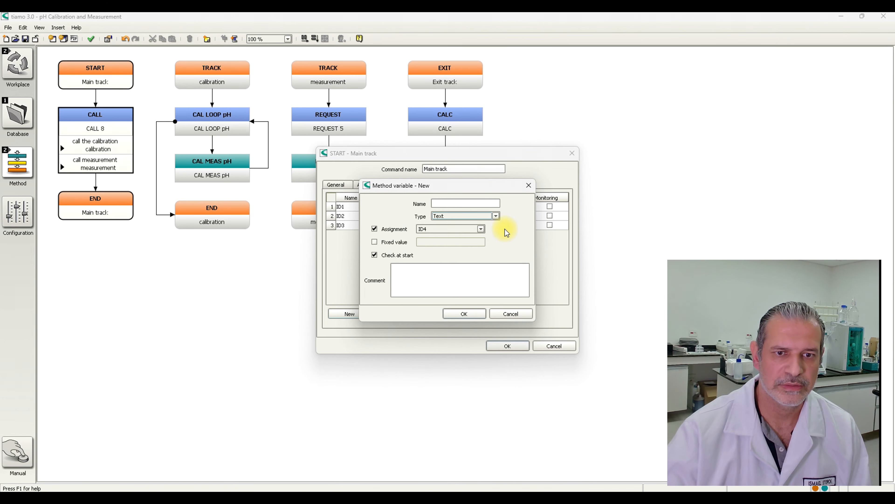
left_click(481, 228)
left_click_drag(481, 254, 486, 294)
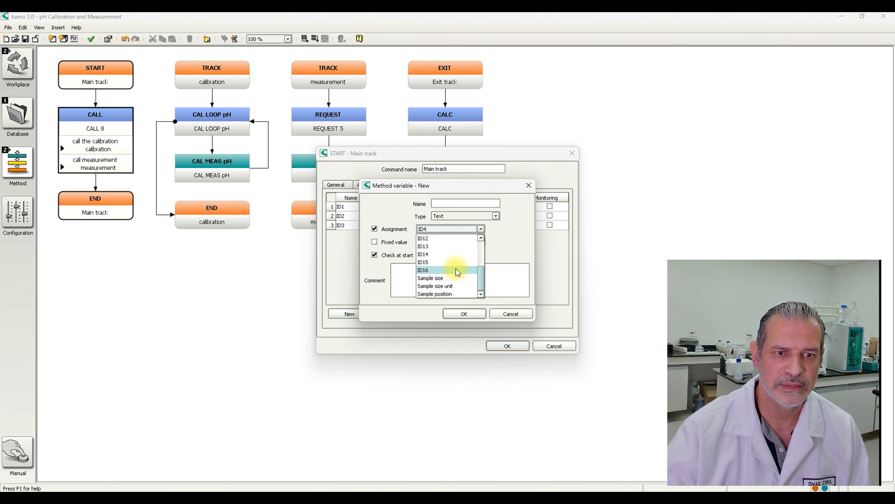
left_click(456, 261)
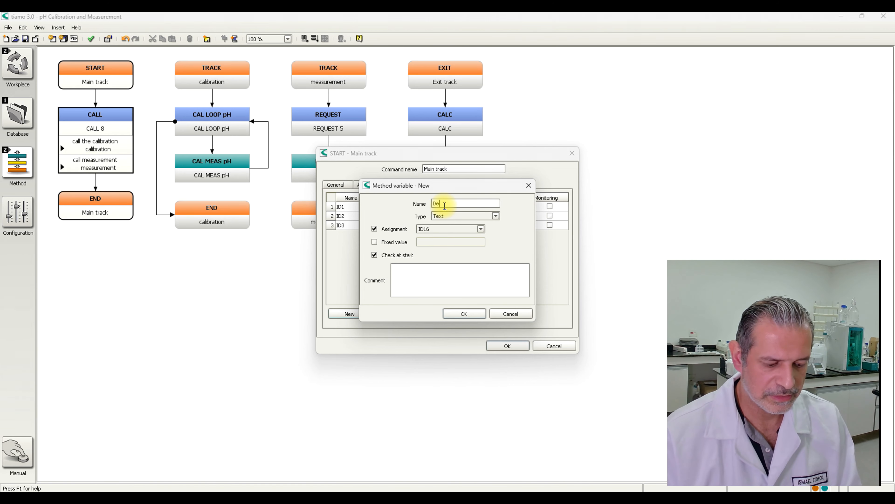
type("n")
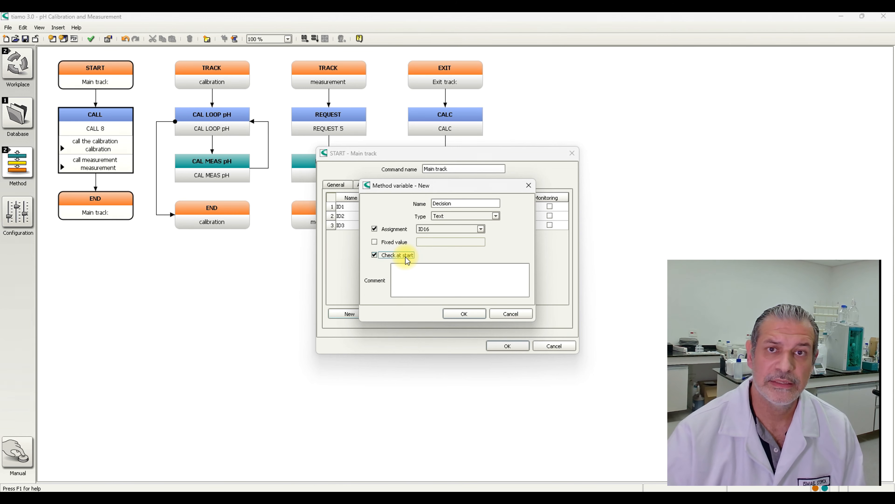
left_click(464, 313)
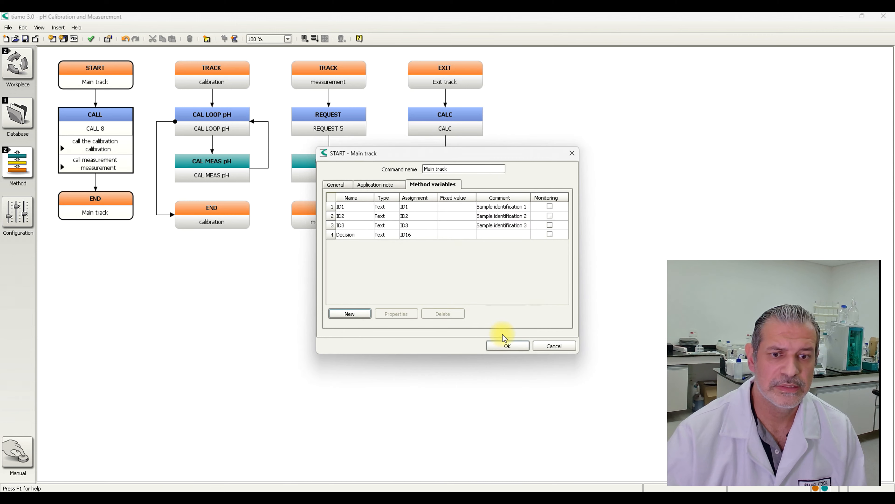
left_click(508, 345)
- Give the CALL command's "call the calibration" entry the condition 'MV.Decision' = "Calibration"
left_click(105, 125)
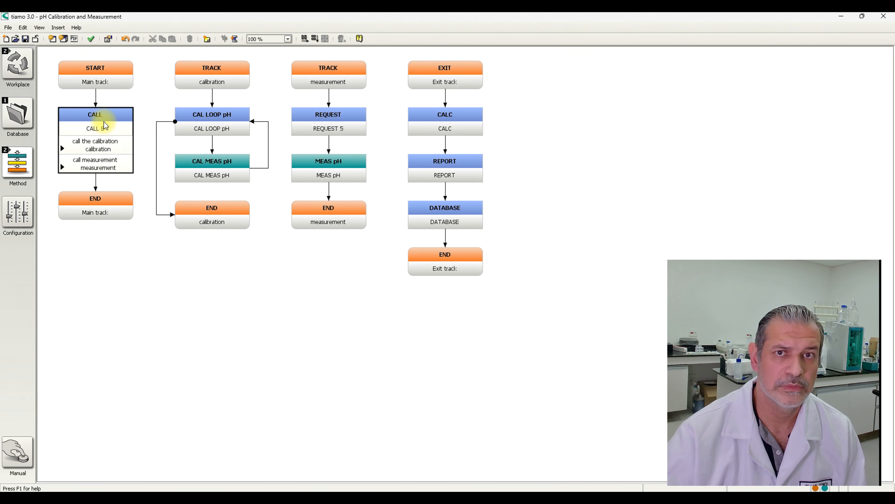
double_click(105, 125)
double_click(433, 229)
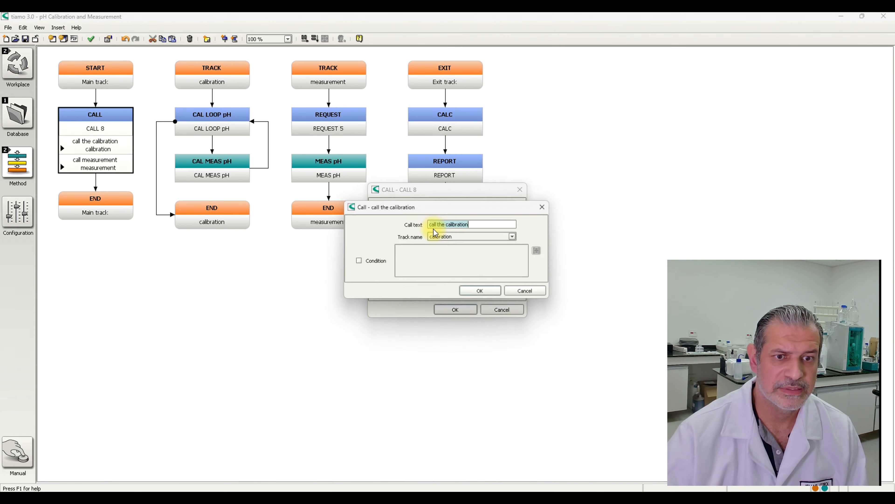
left_click(373, 262)
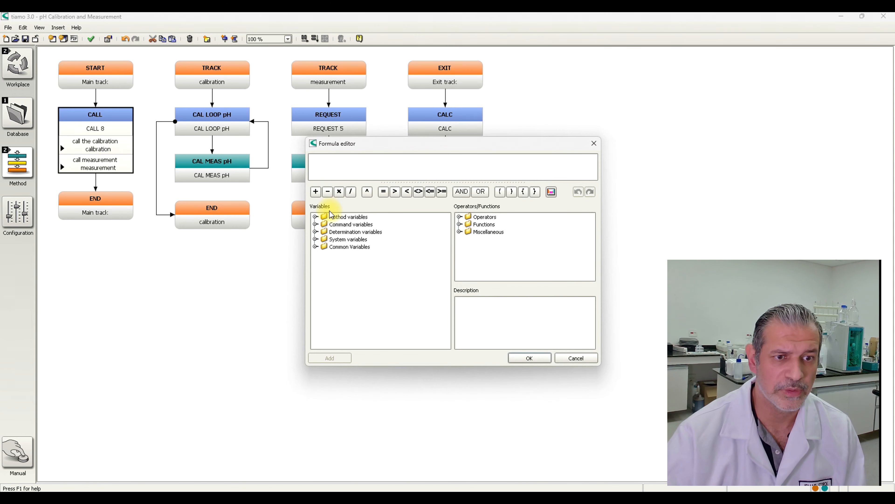
left_click(316, 217)
double_click(348, 270)
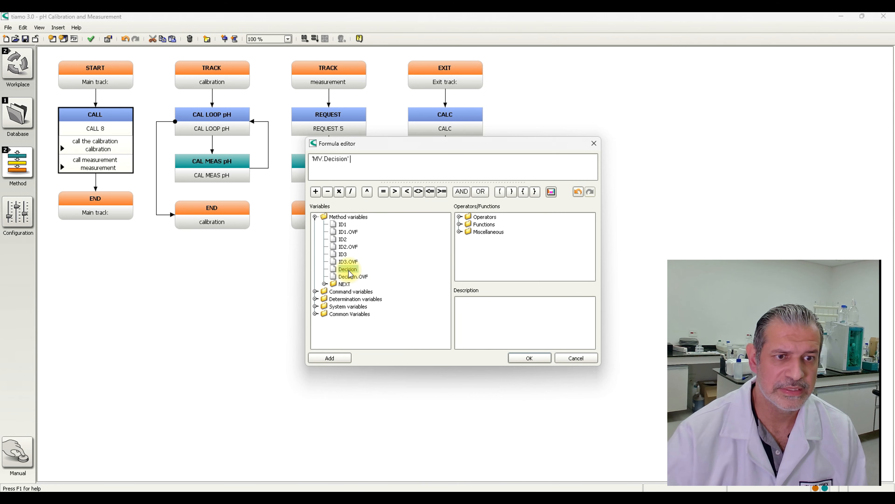
type("= \"")
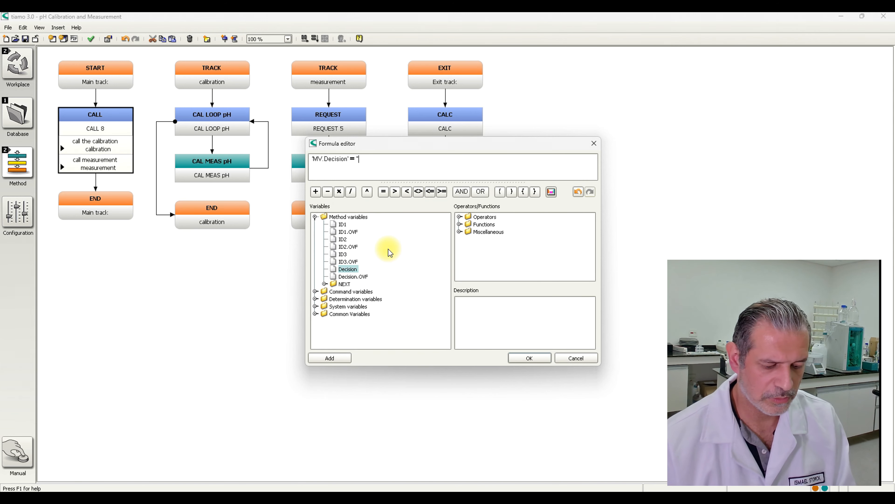
type("Calibration")
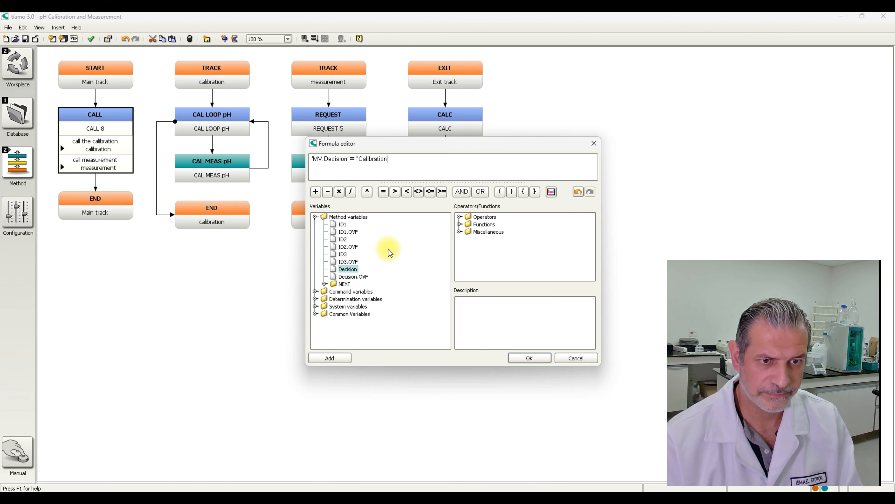
type("\"")
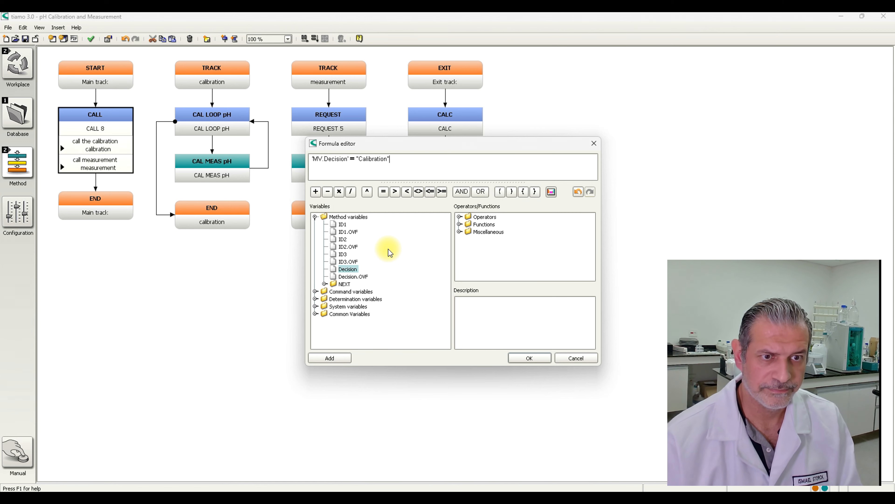
left_click(526, 356)
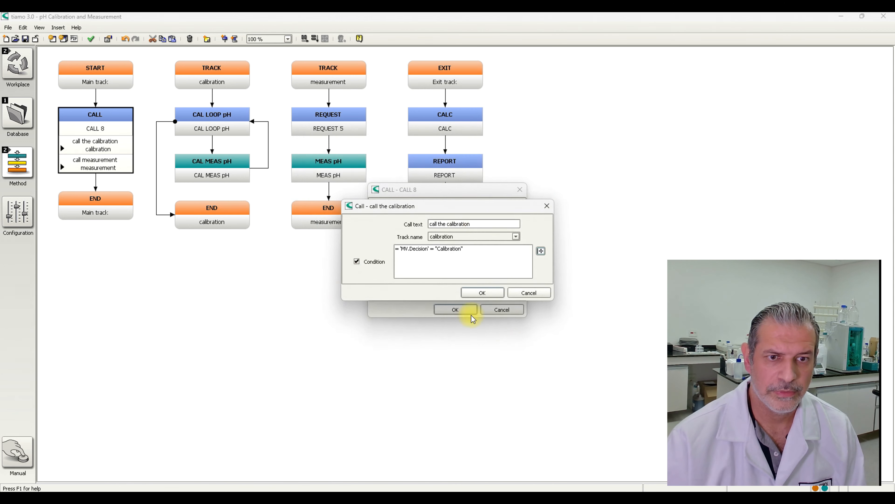
left_click(481, 293)
- Give the "call measurement" entry the condition 'MV.Decision' = "Sample", and accept the CALL command's settings
double_click(408, 235)
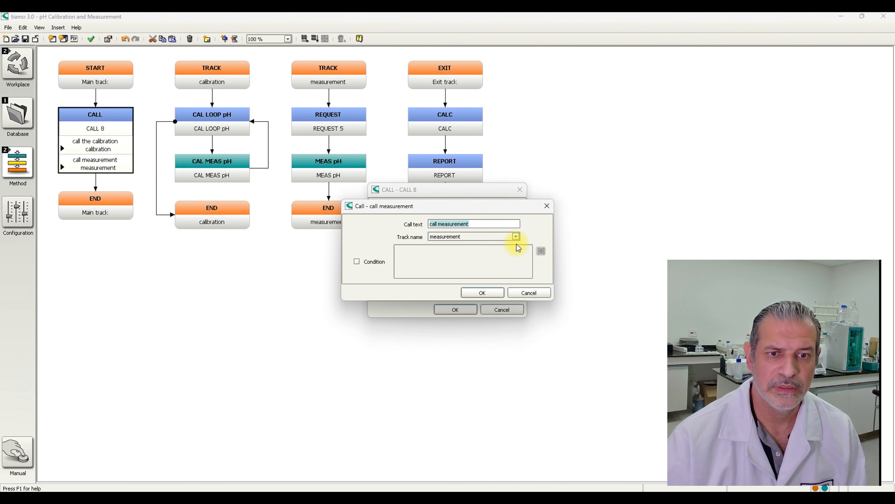
left_click(371, 263)
left_click(542, 250)
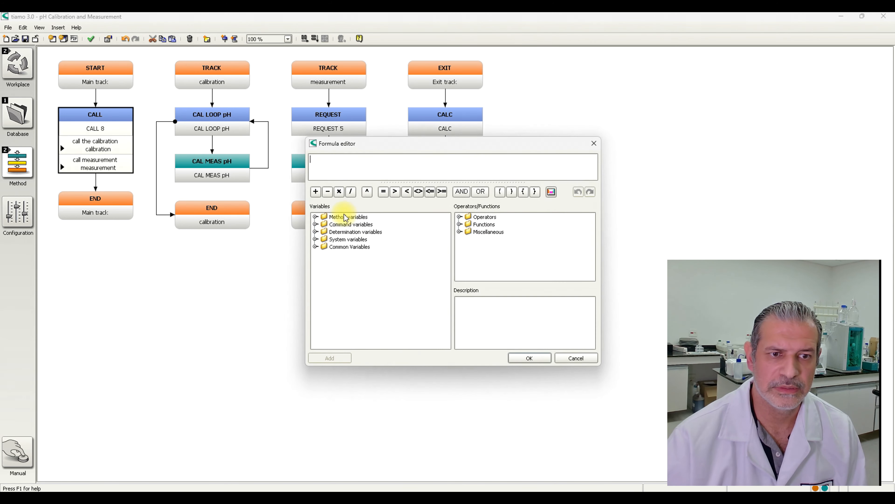
left_click(316, 216)
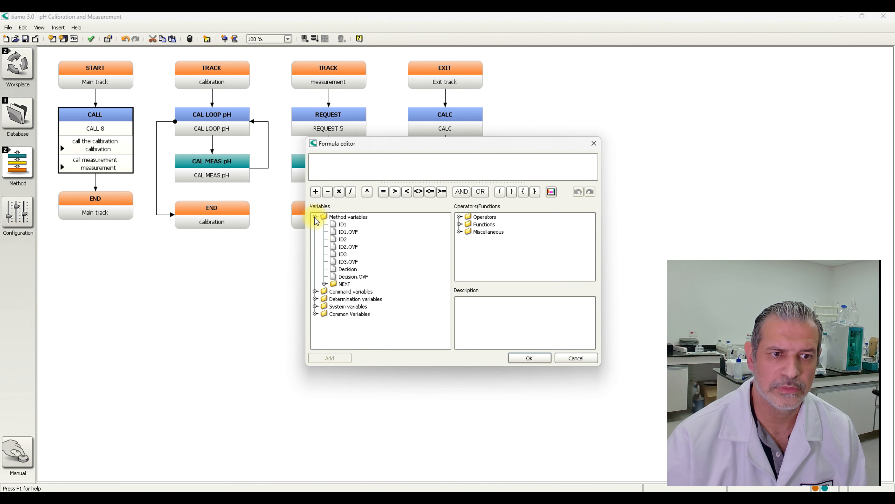
double_click(354, 271)
type("=")
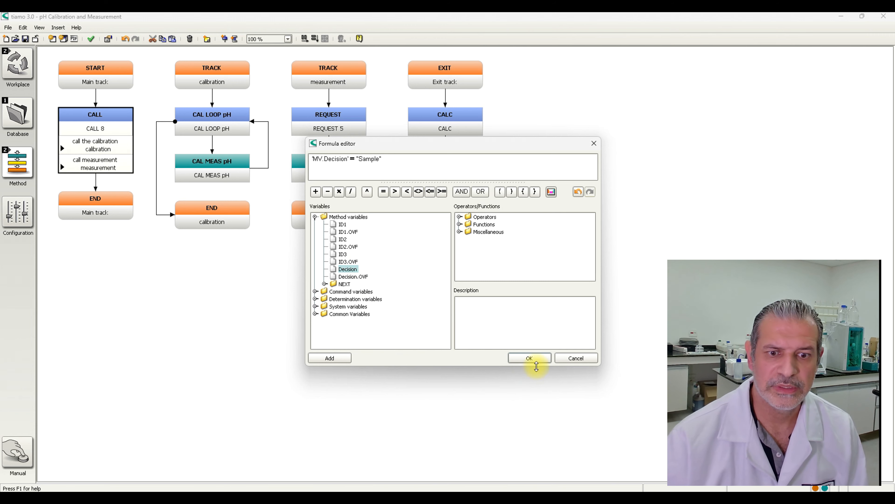
left_click(534, 356)
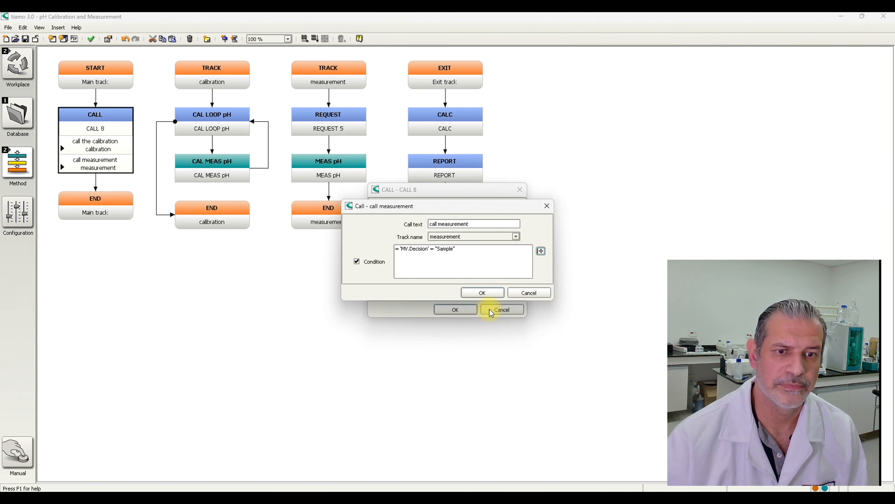
left_click(486, 292)
left_click(470, 311)
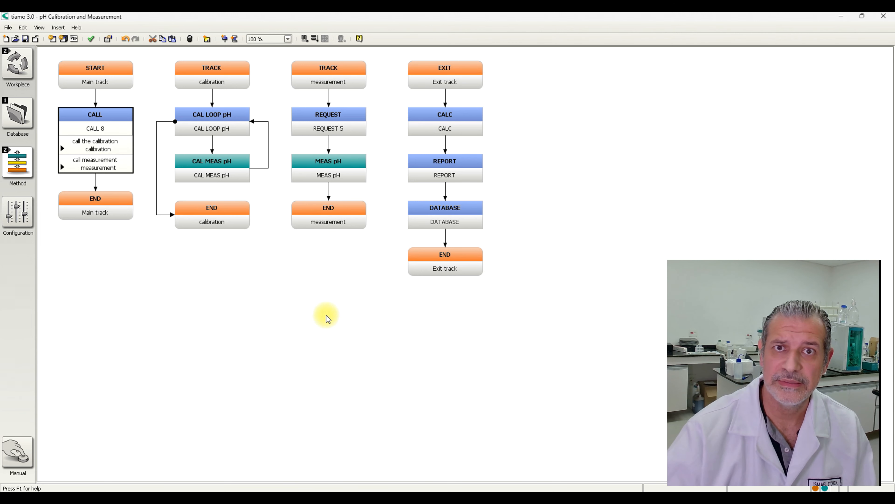
- Switch to the Workplace and open its text templates for ID16
left_click(19, 67)
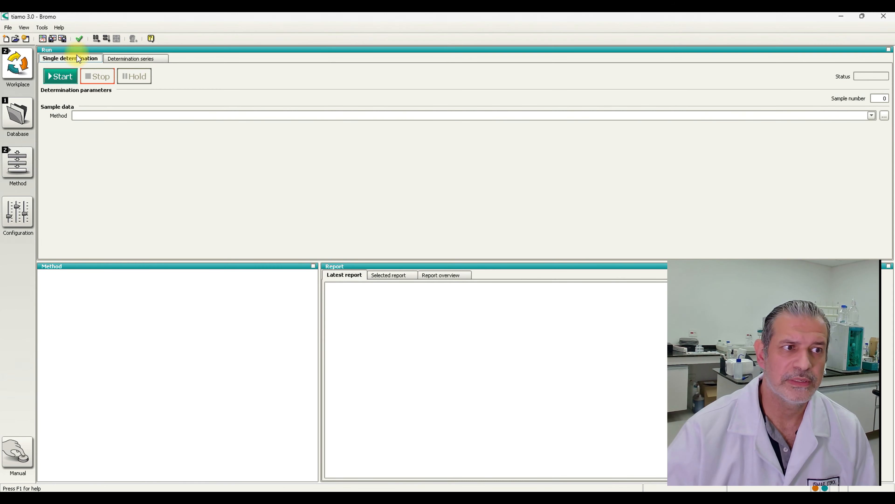
left_click(45, 28)
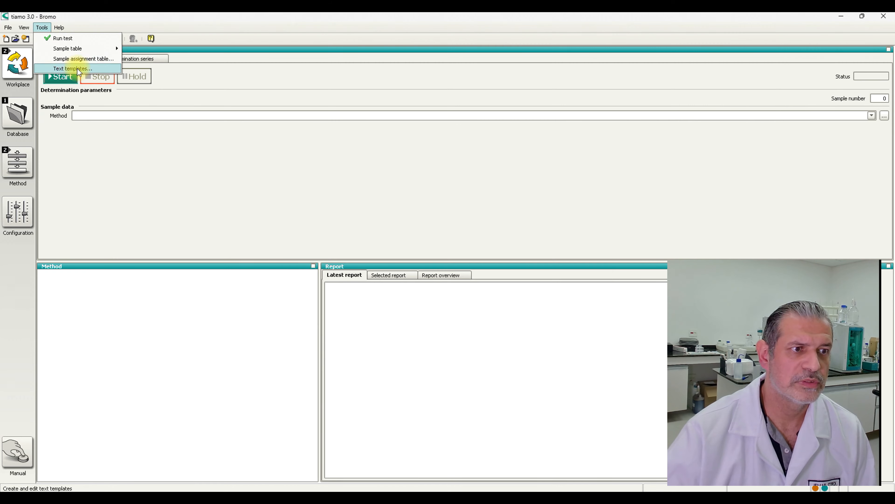
left_click(77, 68)
left_click(416, 198)
scroll(401, 235, "down", 3)
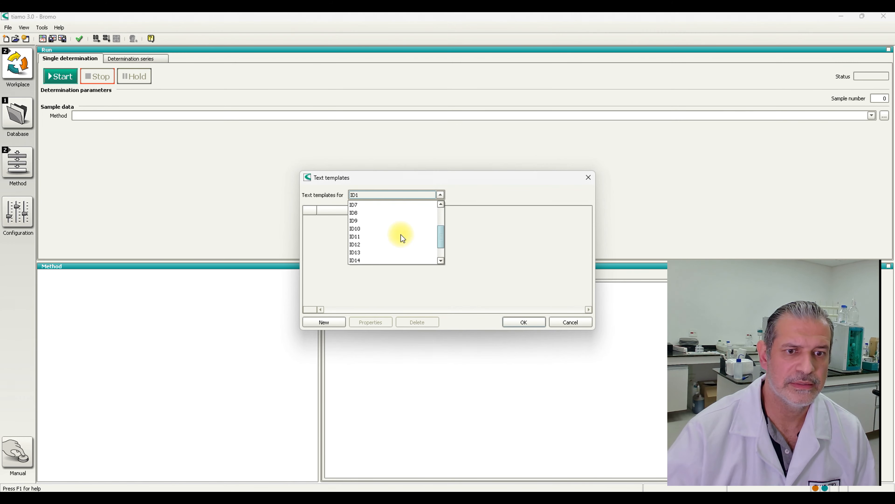
left_click(376, 252)
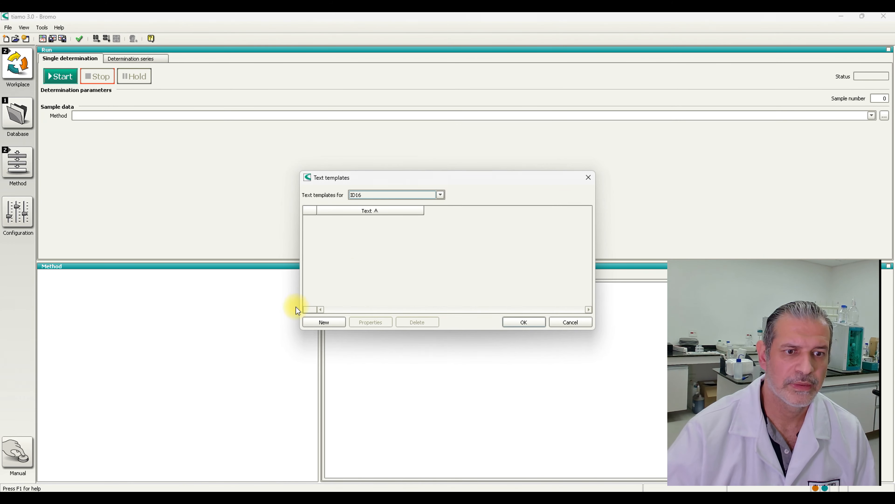
- Add a text template reading "Calibration" for ID16
left_click(319, 321)
type("Cazlibrati")
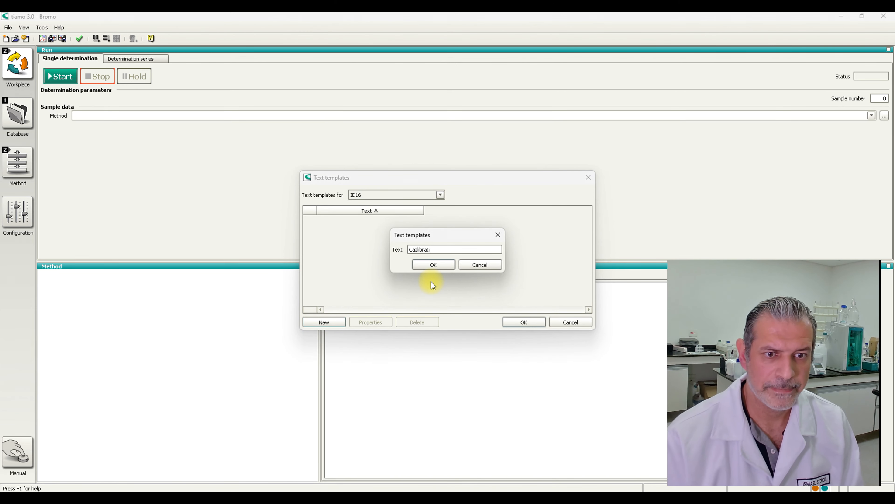
key("BackSpace")
key("BackSpace")
key("BackSpace")
key("BackSpace")
key("BackSpace")
key("BackSpace")
key("BackSpace")
key("BackSpace")
type("li")
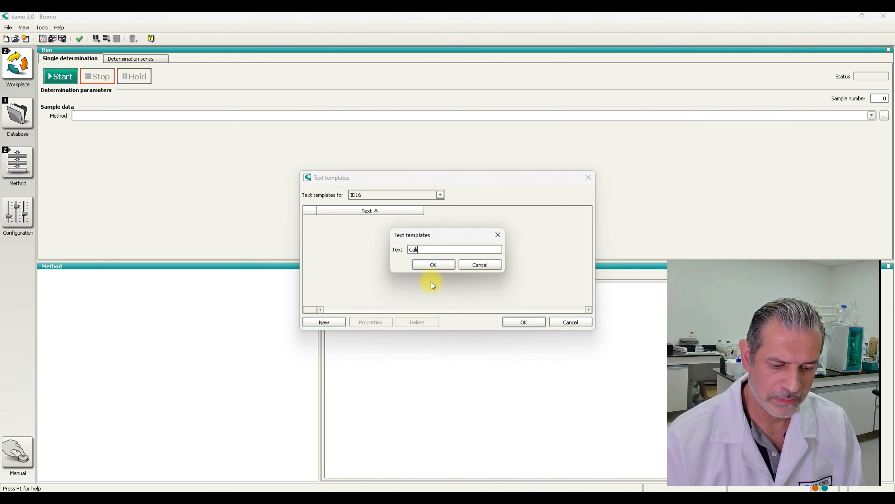
type("bration")
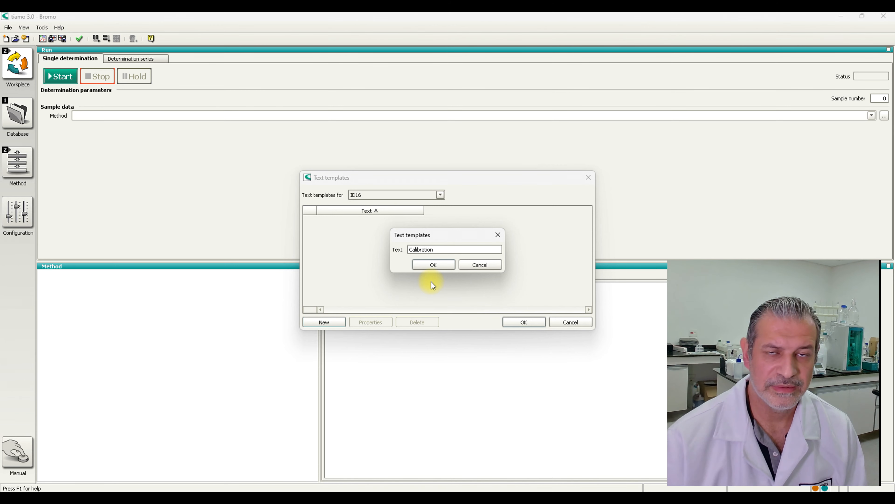
left_click(434, 265)
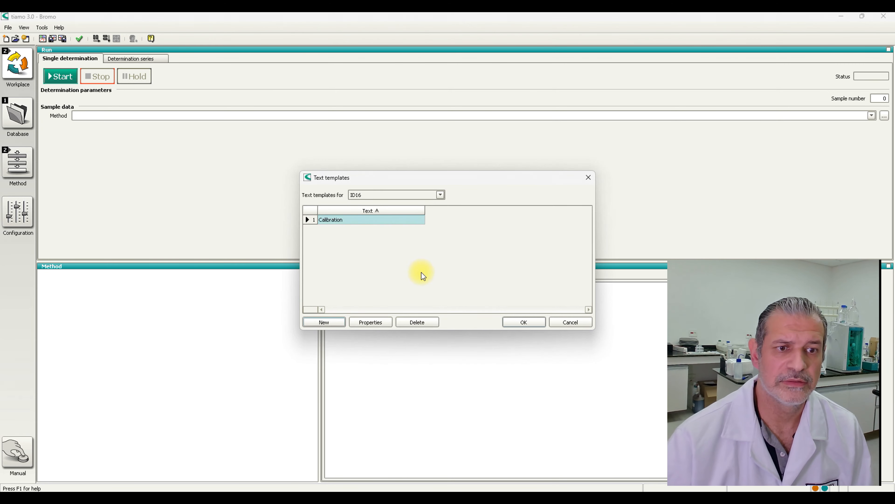
- Add a second text template reading "Sample" for ID16 and accept the text templates
left_click(331, 320)
type("Sa")
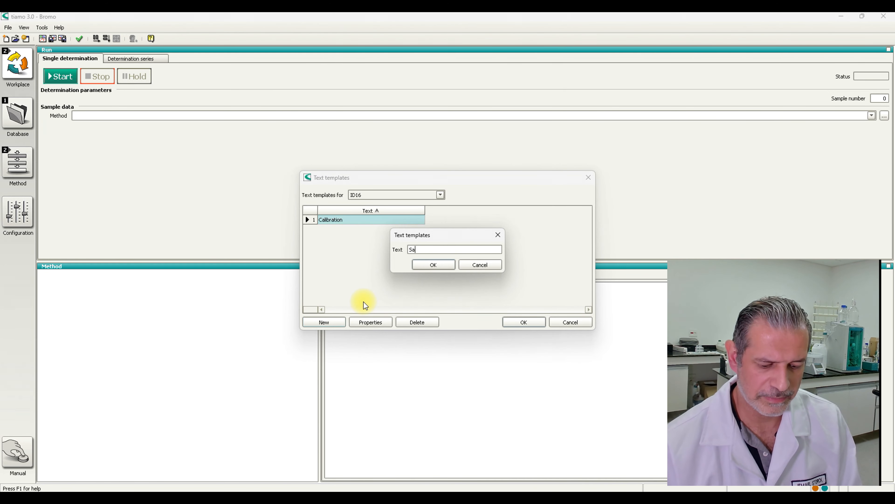
type("mple")
left_click(423, 266)
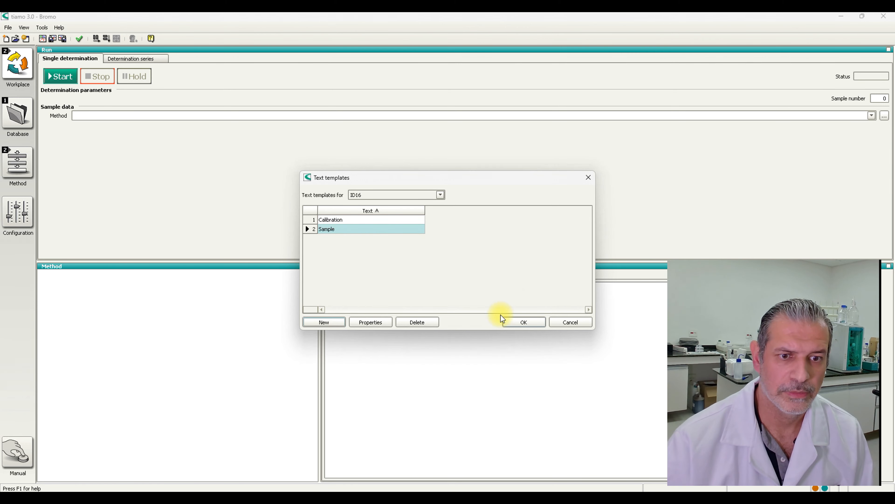
left_click(517, 322)
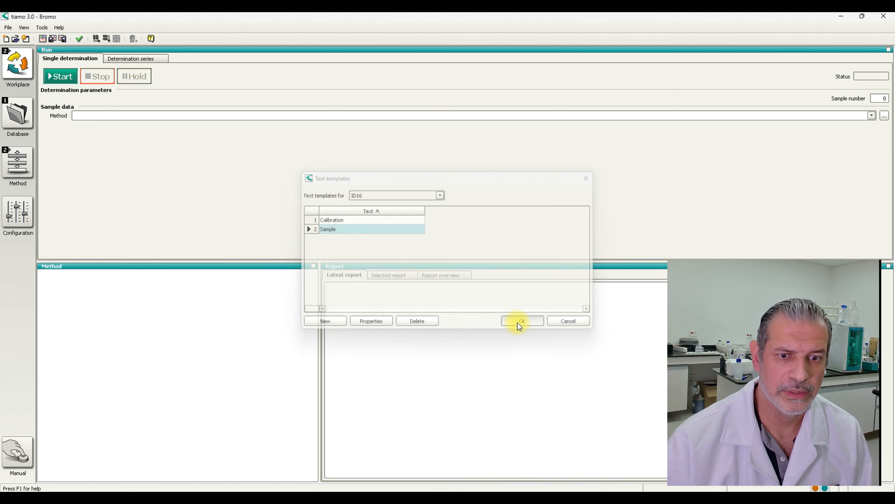
- Return to the method and insert a REQUEST command above the CALL command in the main track
left_click(21, 176)
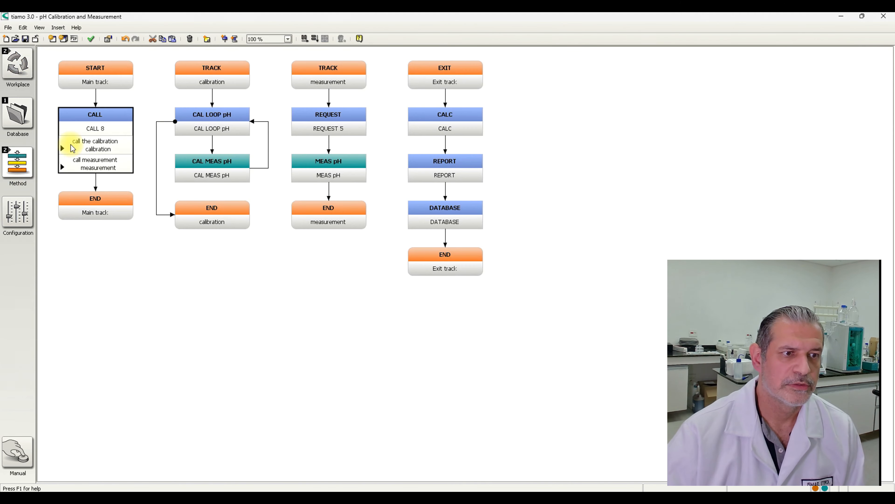
right_click(99, 130)
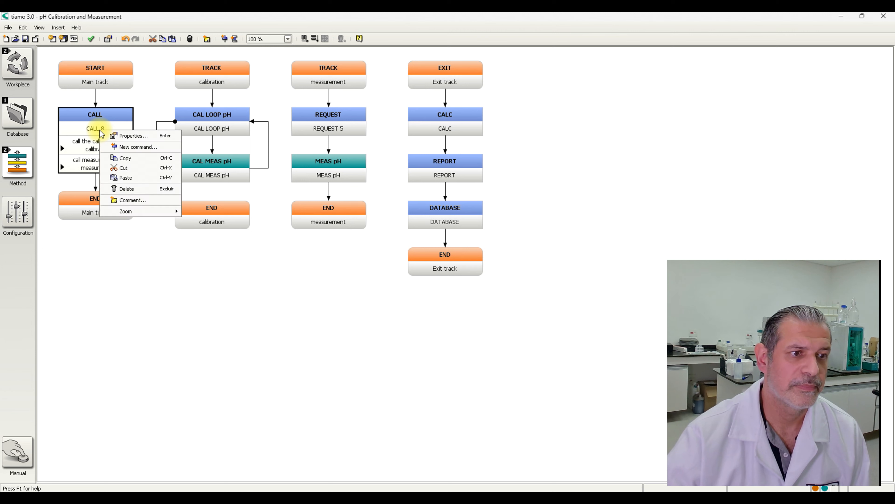
left_click(138, 147)
left_click(324, 243)
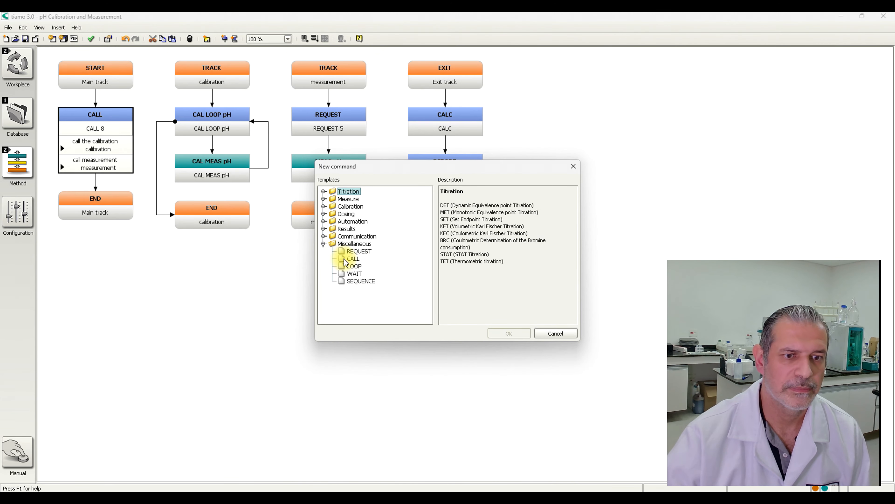
double_click(358, 252)
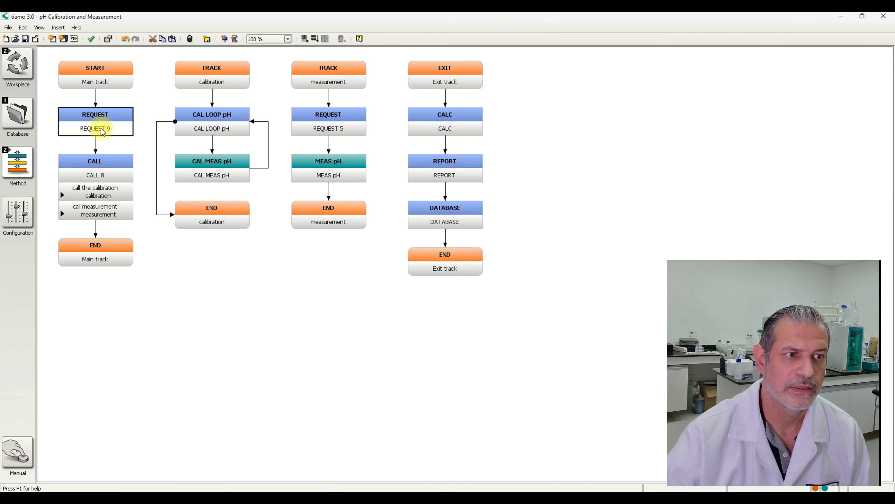
- Set the new REQUEST command to ask for ID16 and enable the message "This is a calibration or a sample?"
double_click(97, 123)
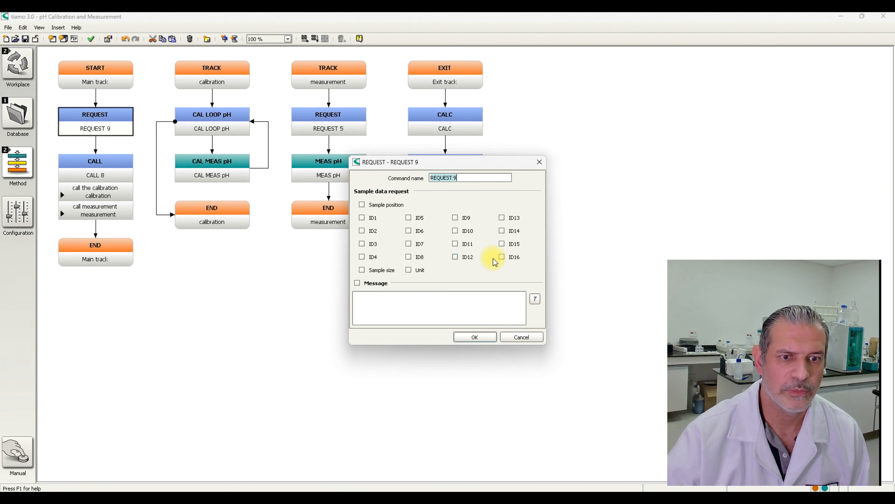
left_click(502, 257)
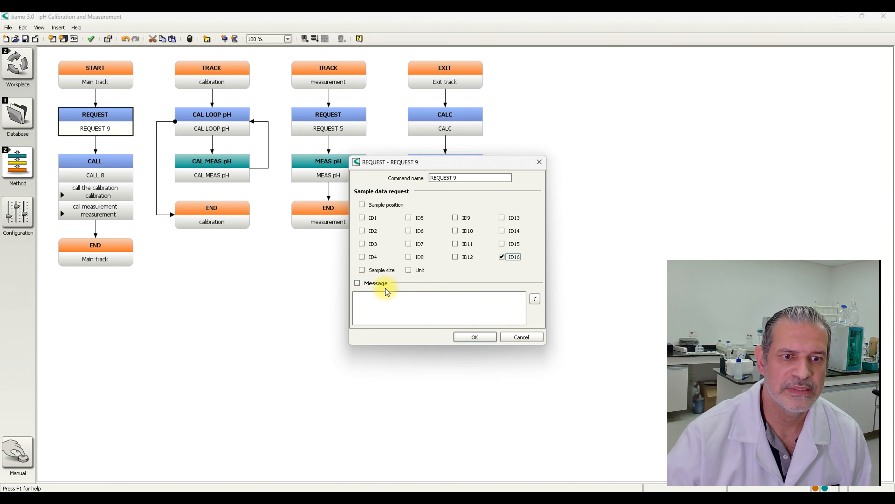
left_click(374, 284)
double_click(387, 297)
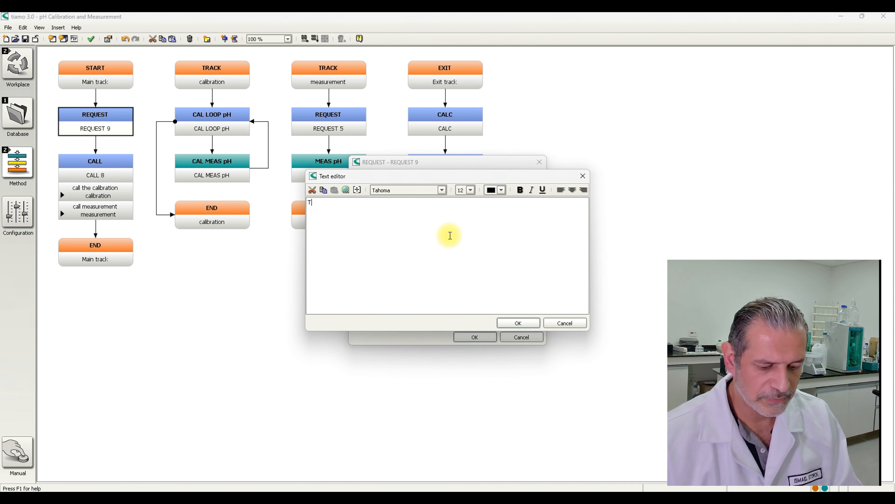
type("This is a ca")
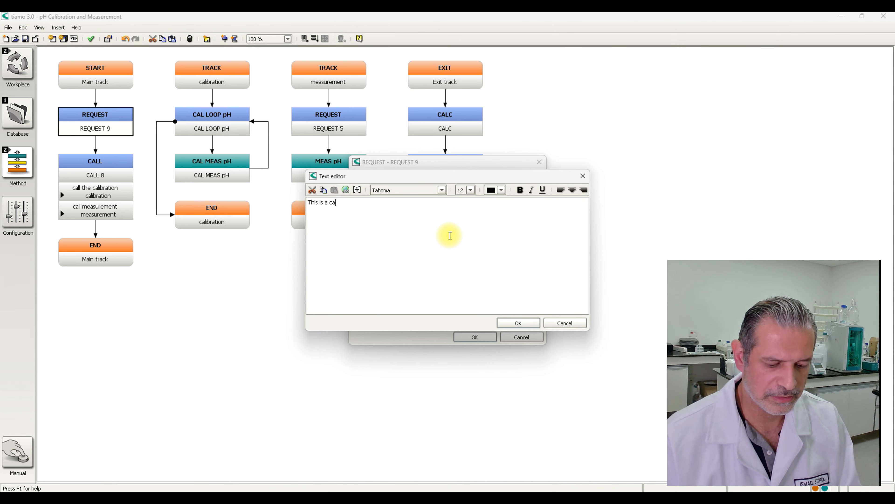
type("libration or a sample?")
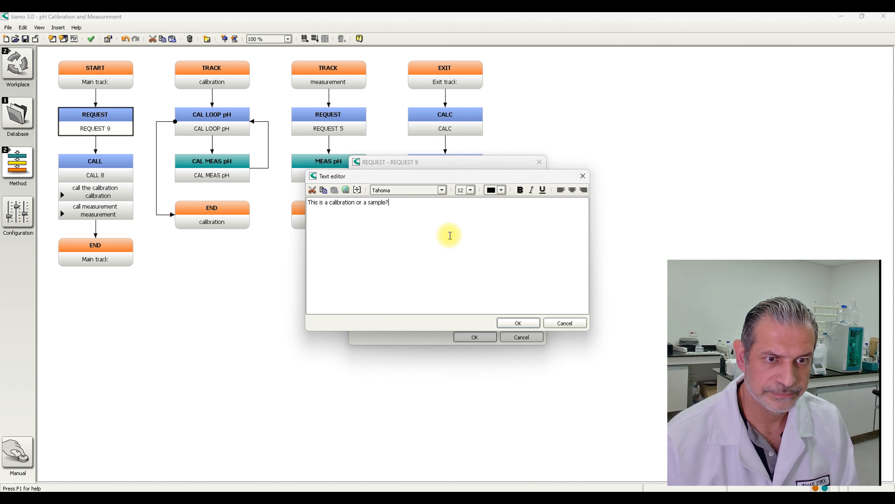
- Format the whole request message in bold red with a larger font size, and accept the REQUEST command's settings
key("ctrl+a")
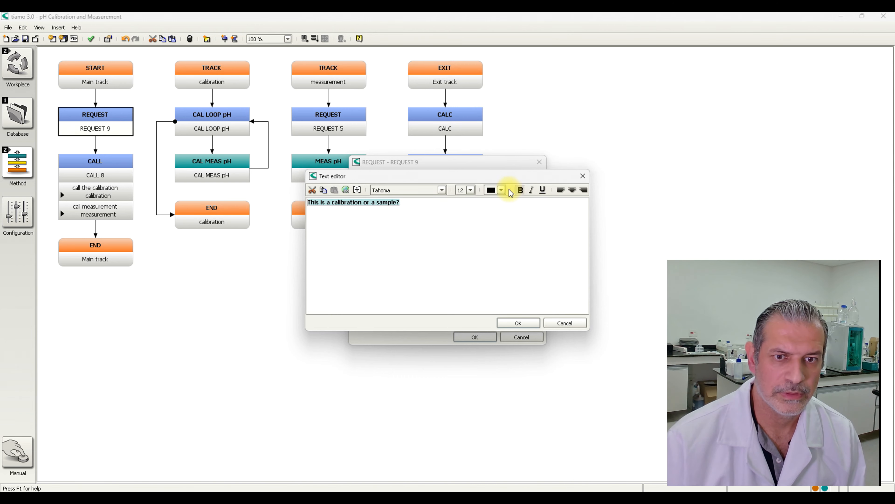
left_click(501, 190)
left_click(488, 215)
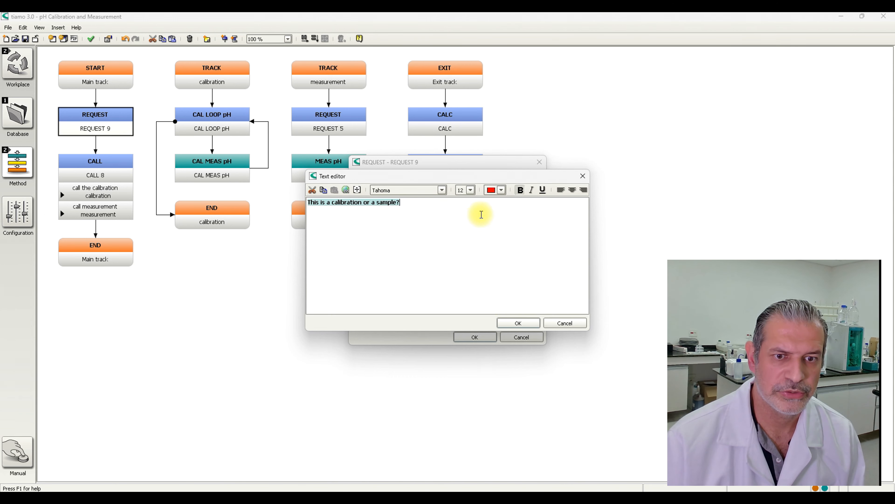
left_click(471, 189)
left_click(464, 250)
left_click(517, 323)
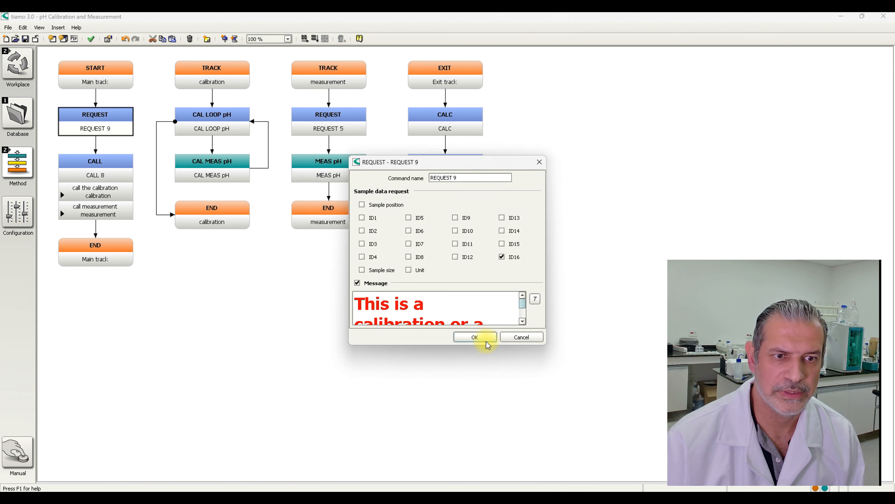
left_click(487, 342)
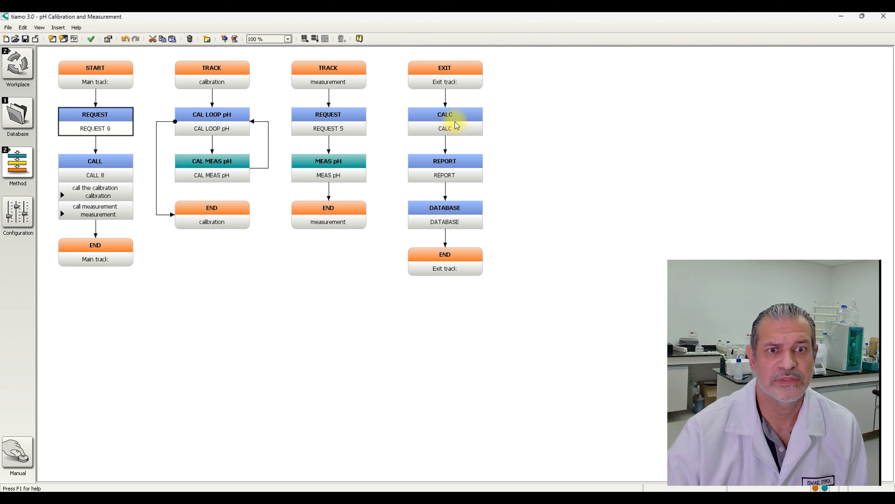
- Check the settings of the exit track's REPORT command
double_click(466, 166)
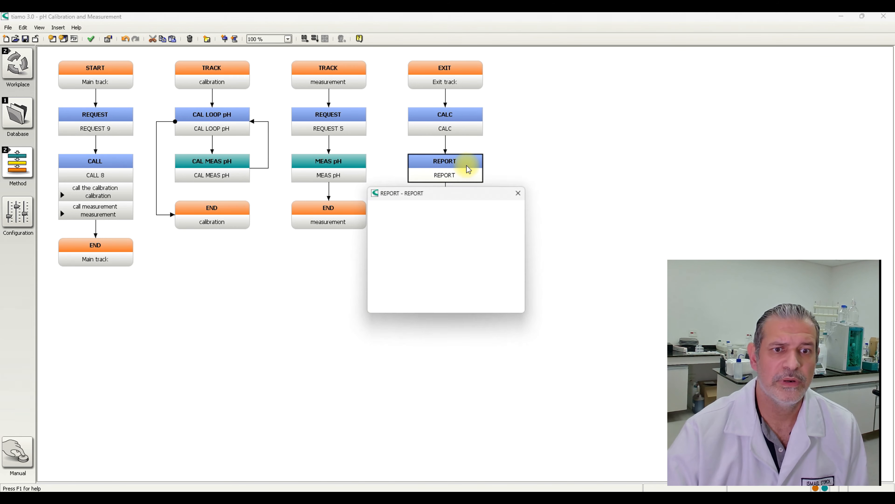
left_click(504, 308)
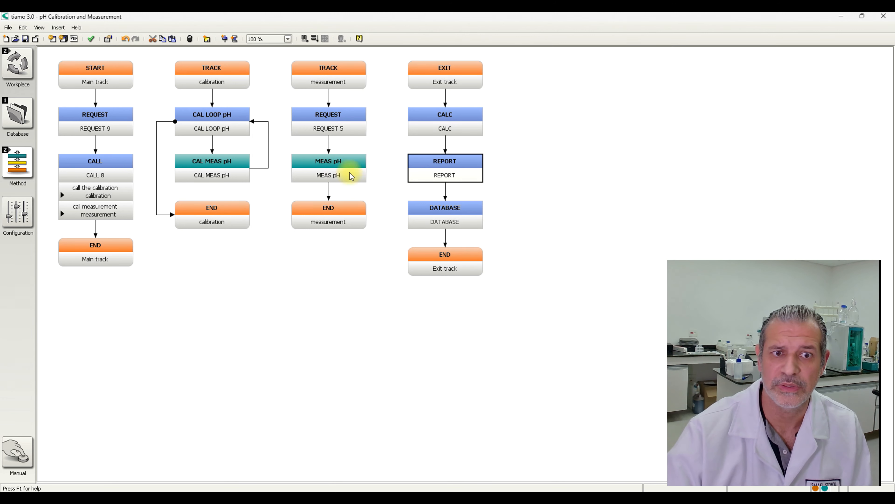
- Insert a new normal track between the measurement track and the exit track
left_click(340, 81)
right_click(339, 81)
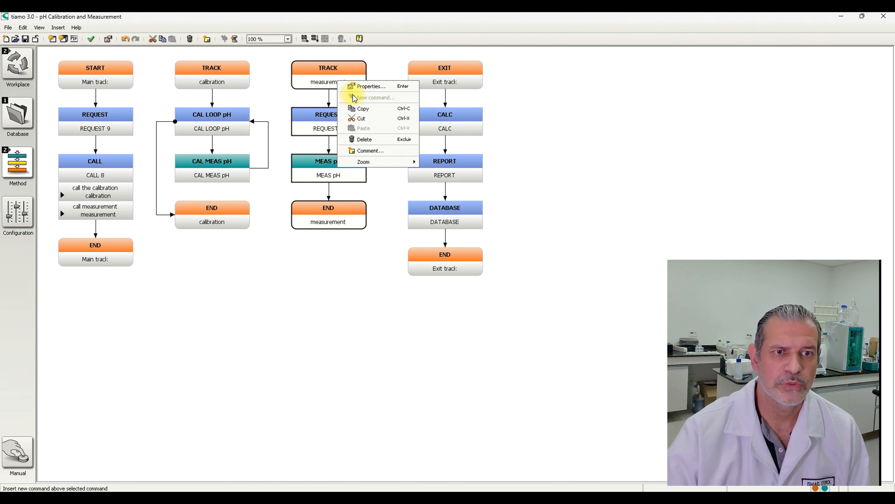
left_click(58, 27)
left_click(72, 49)
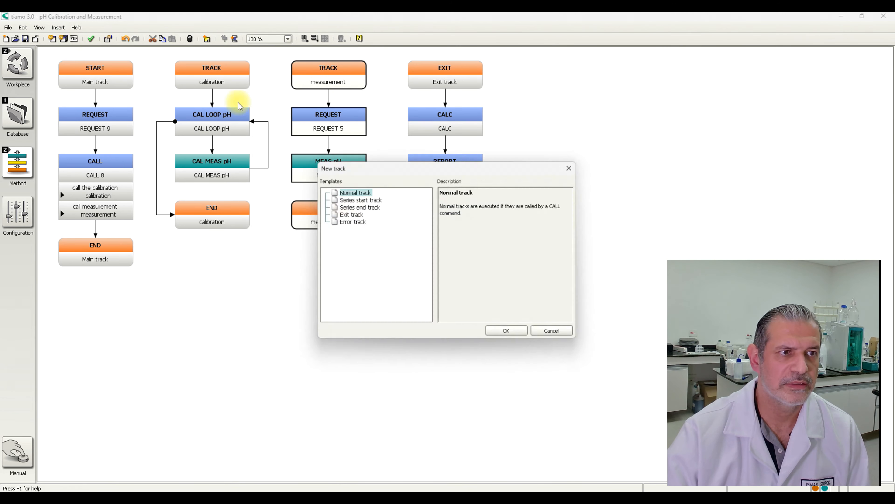
left_click(494, 333)
- Insert a second empty normal track before the exit track
left_click(58, 27)
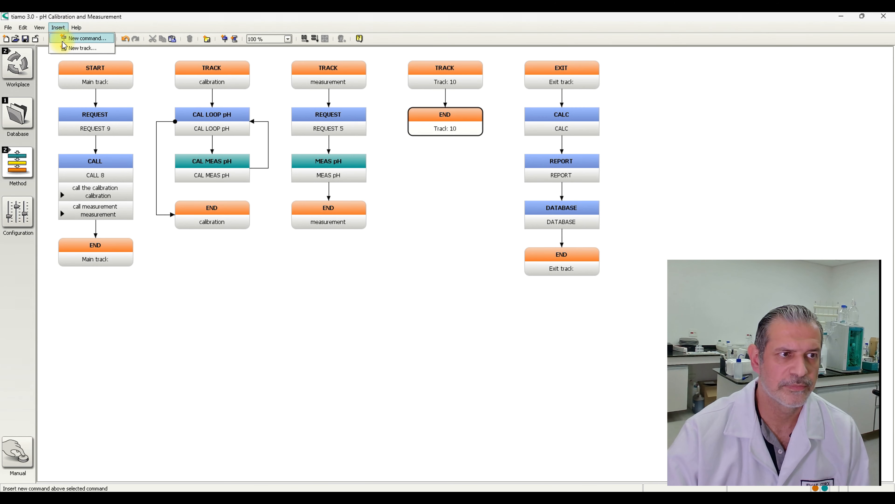
left_click(72, 47)
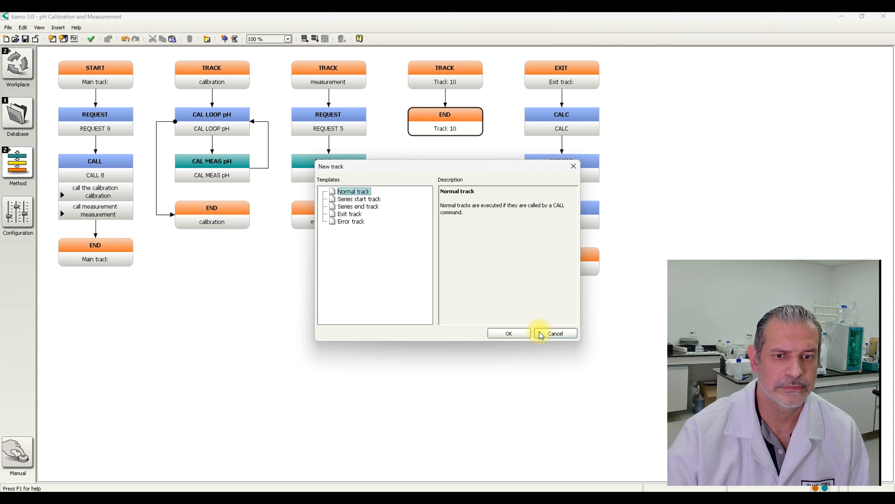
left_click(515, 333)
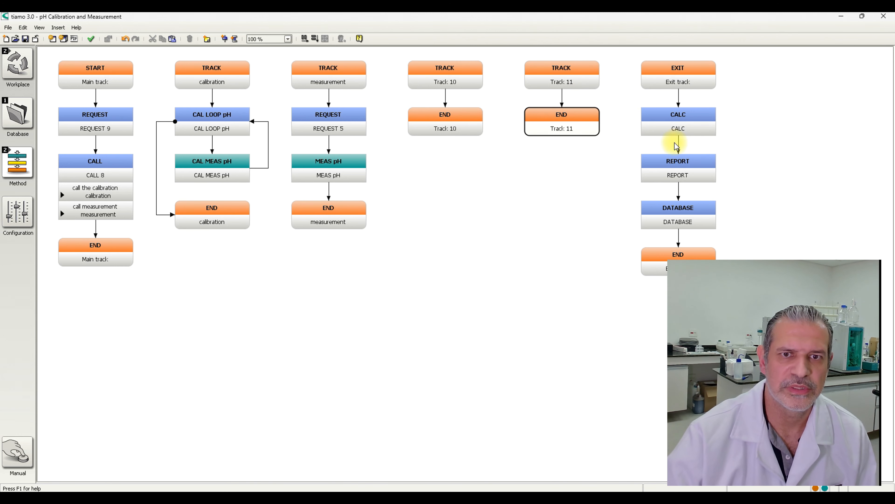
- Move the exit track's CALC command into Track 10 and paste the pH measurement method's REPORT command below it
left_click_drag(684, 126, 431, 97)
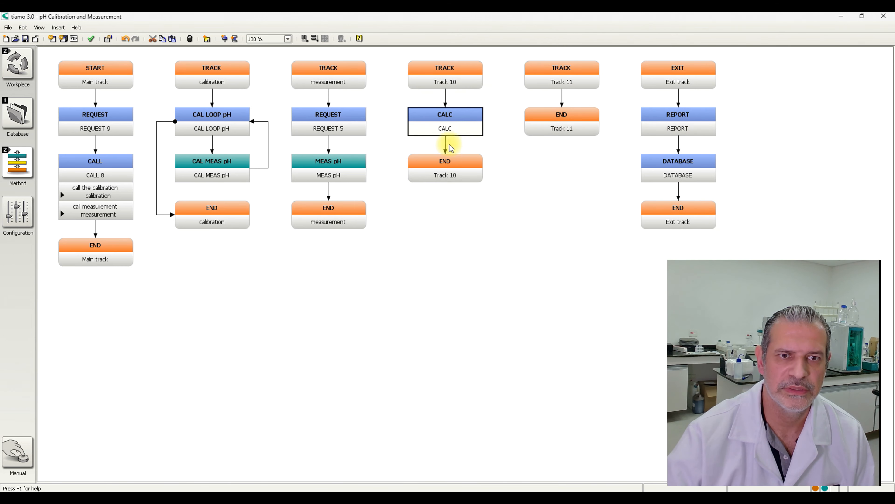
left_click(11, 162)
left_click(72, 163)
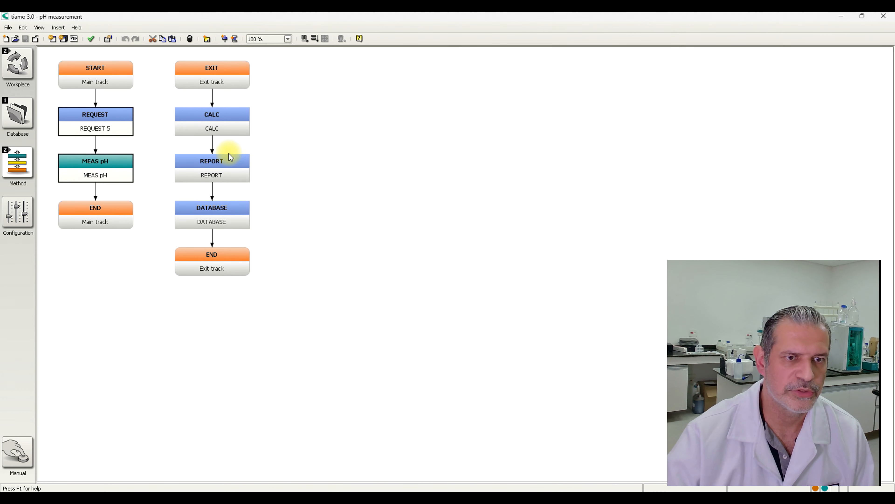
left_click(215, 168)
right_click(215, 168)
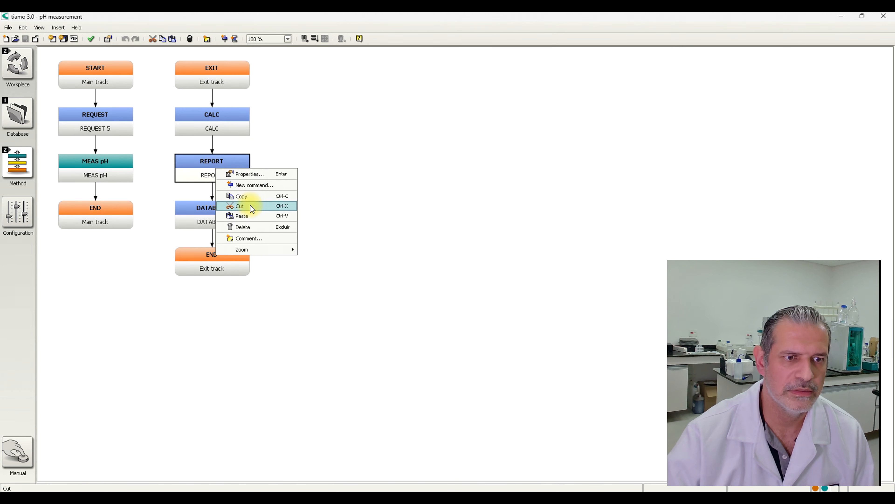
left_click(255, 198)
left_click(17, 160)
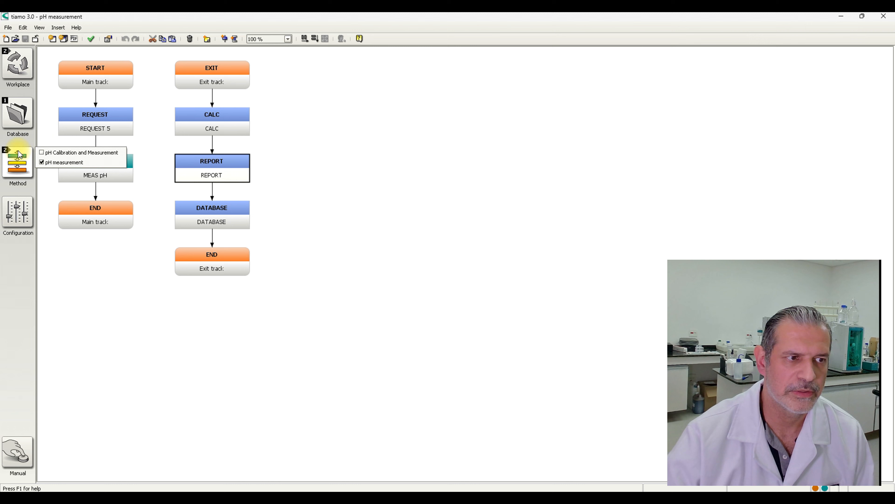
left_click(53, 151)
left_click(444, 159)
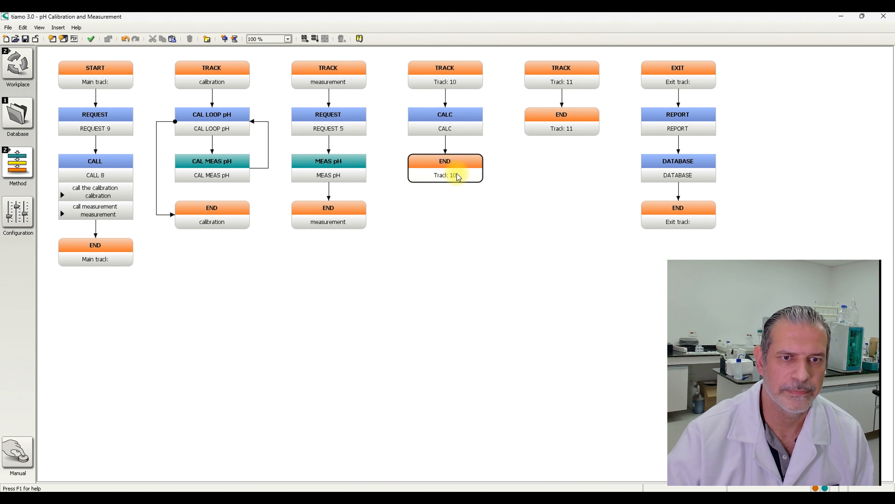
right_click(445, 164)
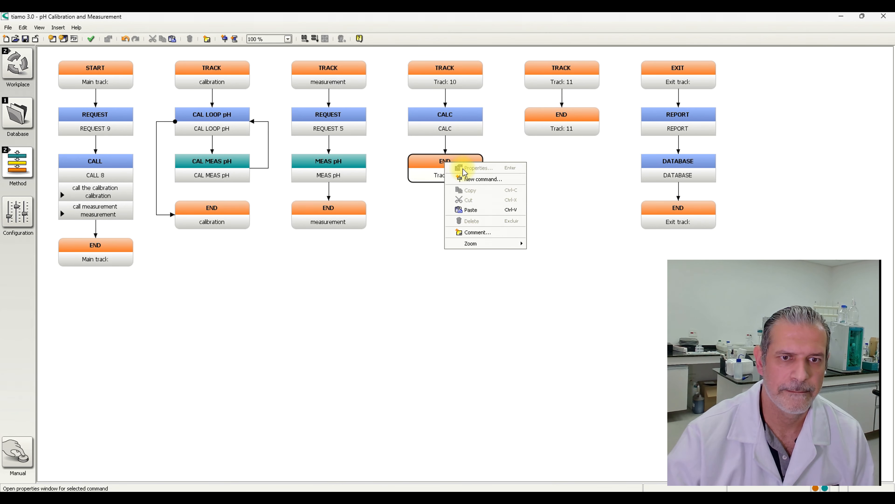
left_click(473, 206)
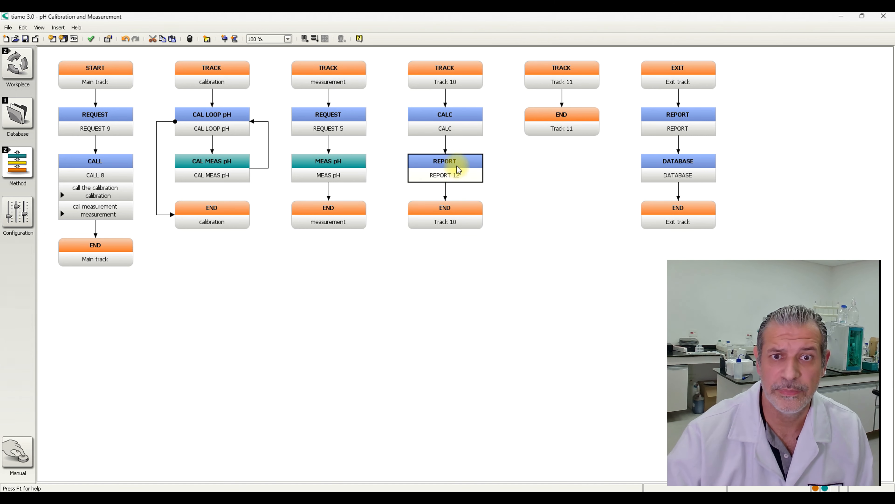
- Delete the empty Track 11
left_click(561, 83)
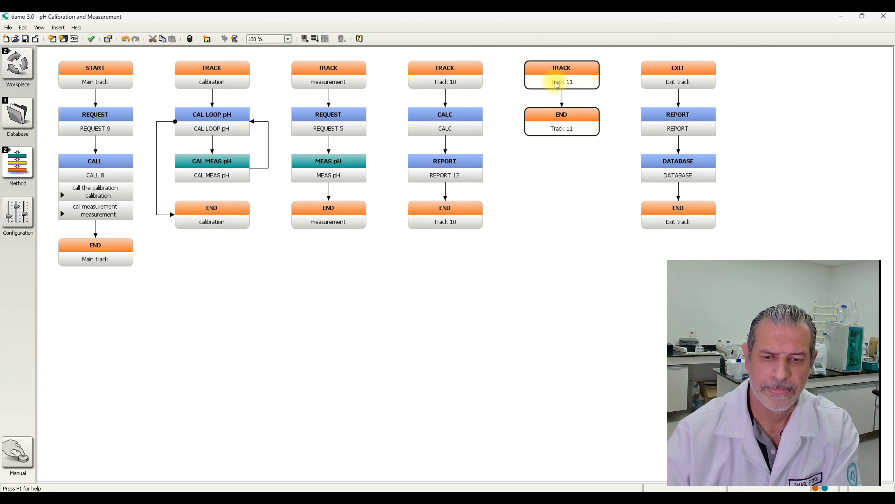
key("Delete")
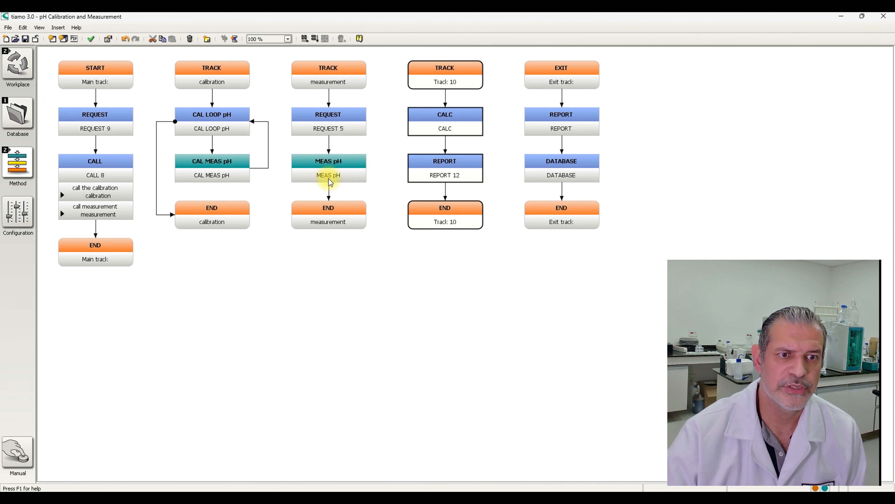
- Insert a CALL command after MEAS pH at the end of the measurement track
left_click(326, 207)
right_click(332, 203)
left_click(361, 222)
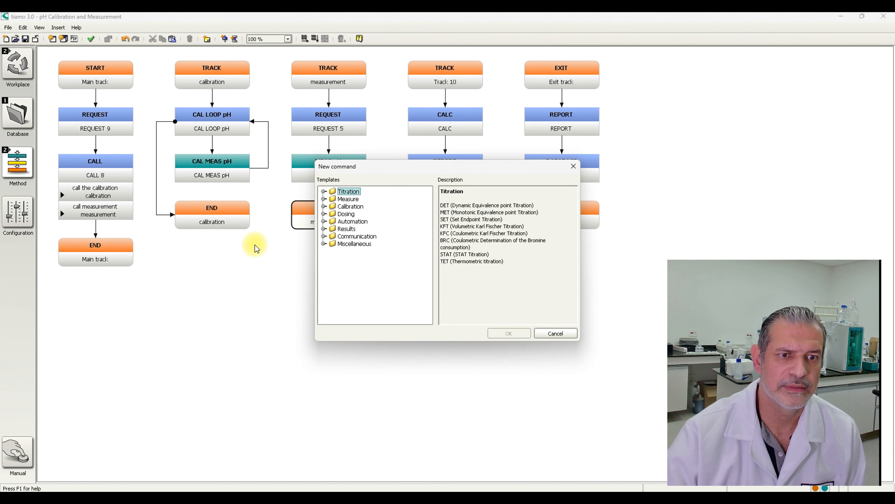
left_click(324, 244)
double_click(359, 259)
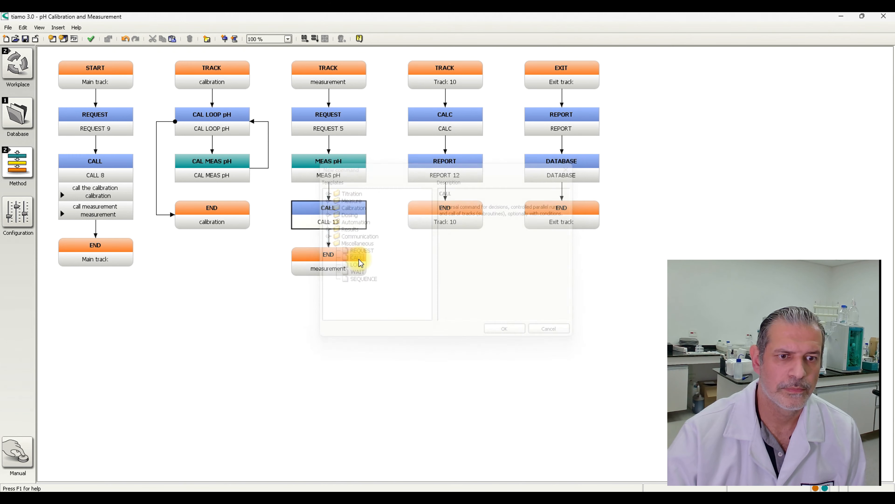
- Rename Track 10 as "meas report"
left_click(436, 77)
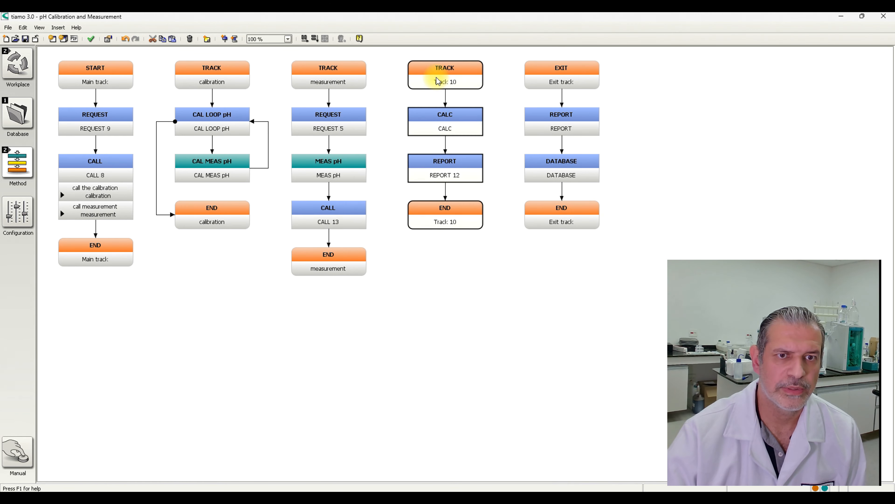
right_click(437, 77)
left_click(461, 83)
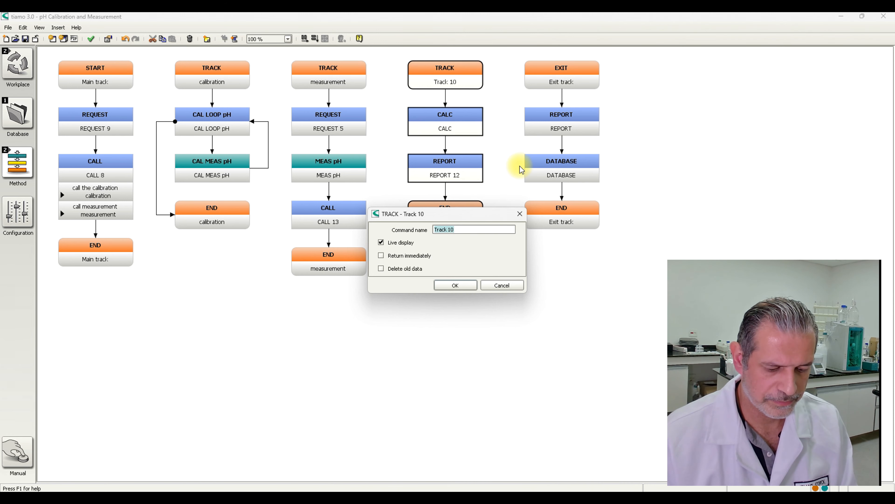
type("meas report")
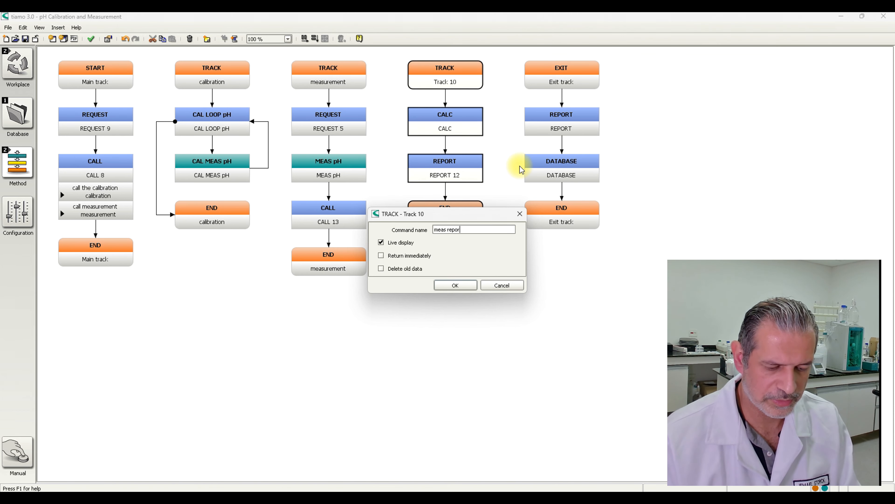
left_click(466, 286)
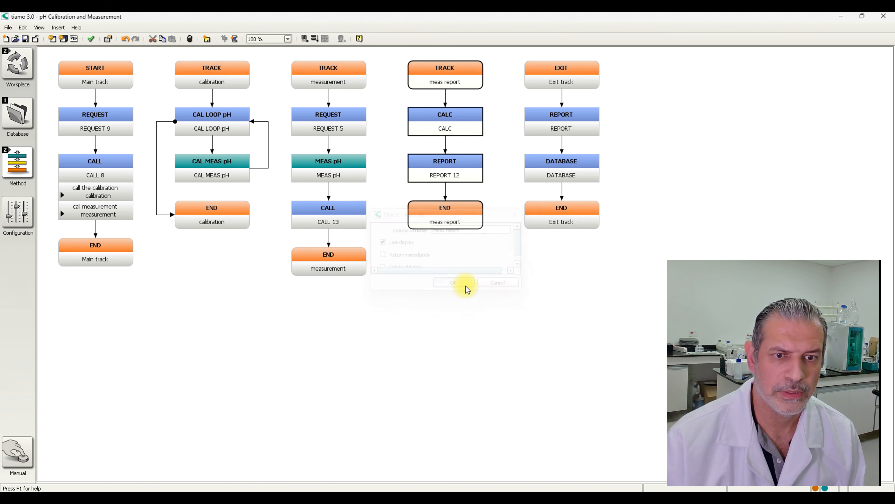
- Add an entry to the measurement track's CALL command with call text "call report sample" and the meas report track as its target
double_click(330, 216)
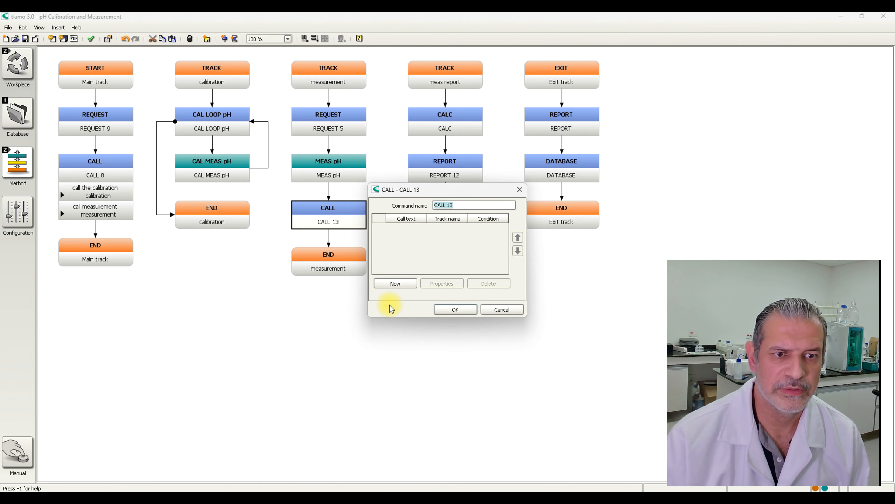
left_click(395, 284)
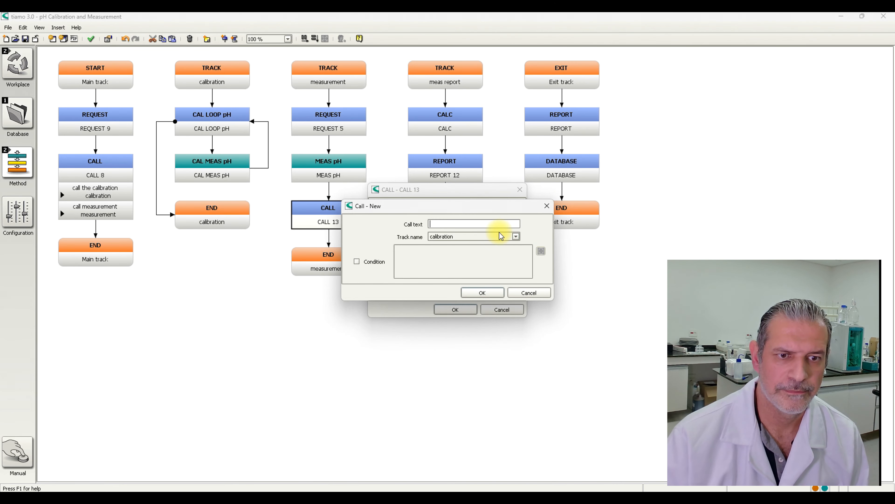
type("call repor")
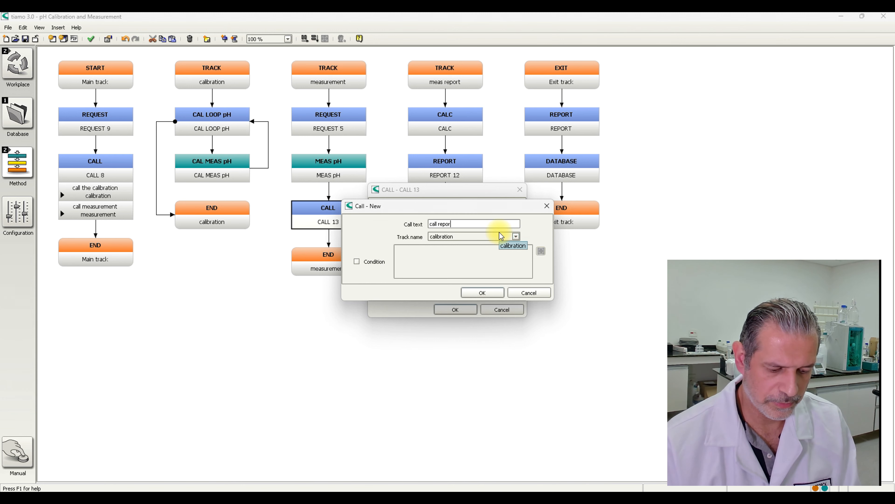
type("t sample")
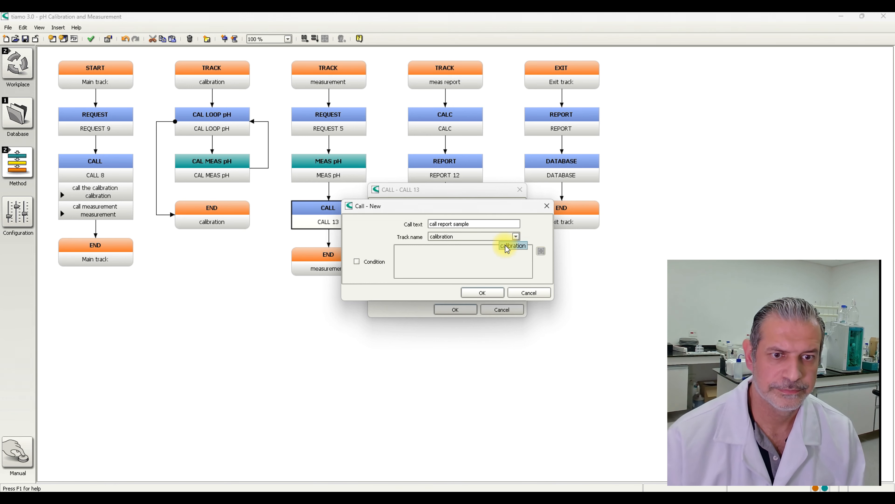
left_click(516, 236)
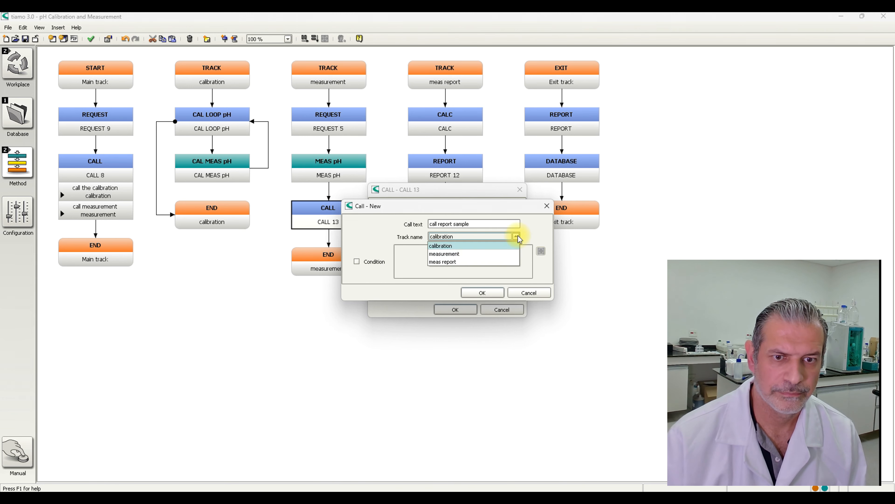
left_click(470, 261)
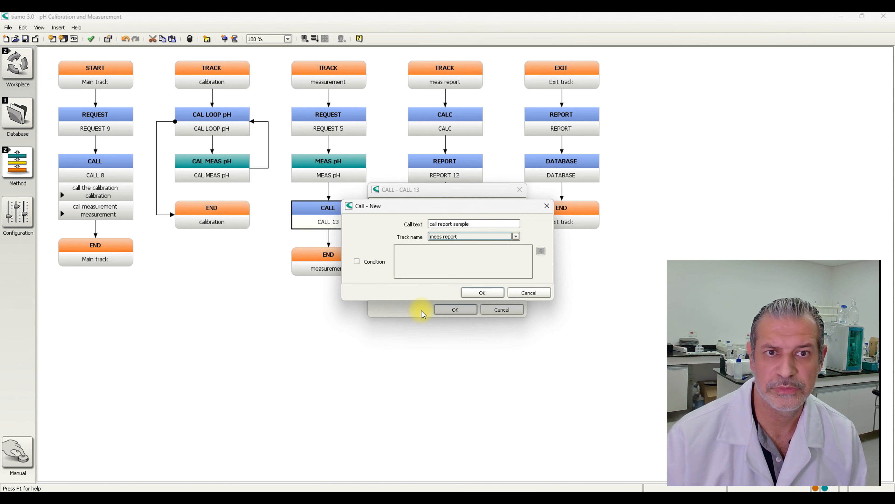
left_click(480, 292)
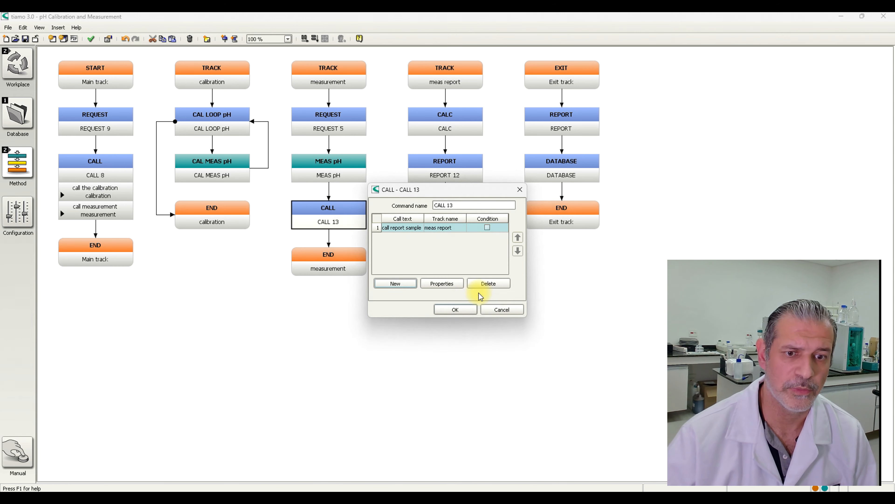
left_click(456, 305)
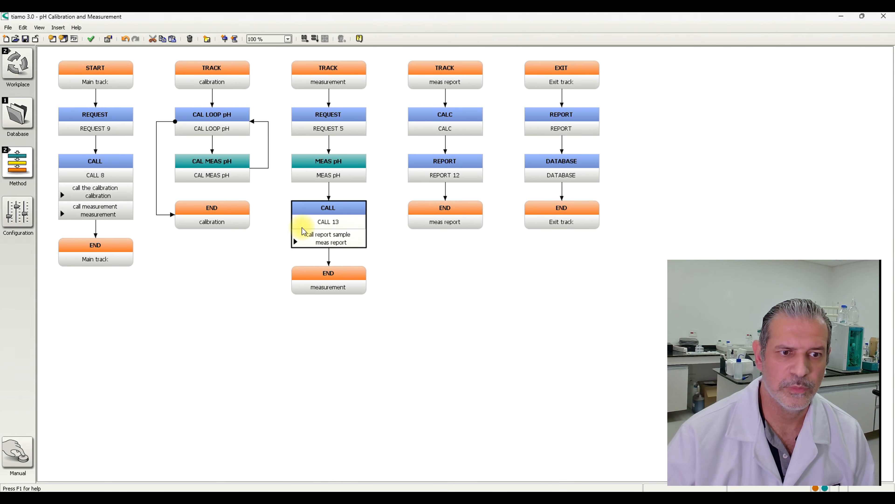
- Insert a new CALL command at the end of the calibration track and move it to the start of the exit track
left_click(212, 219)
right_click(212, 218)
left_click(245, 236)
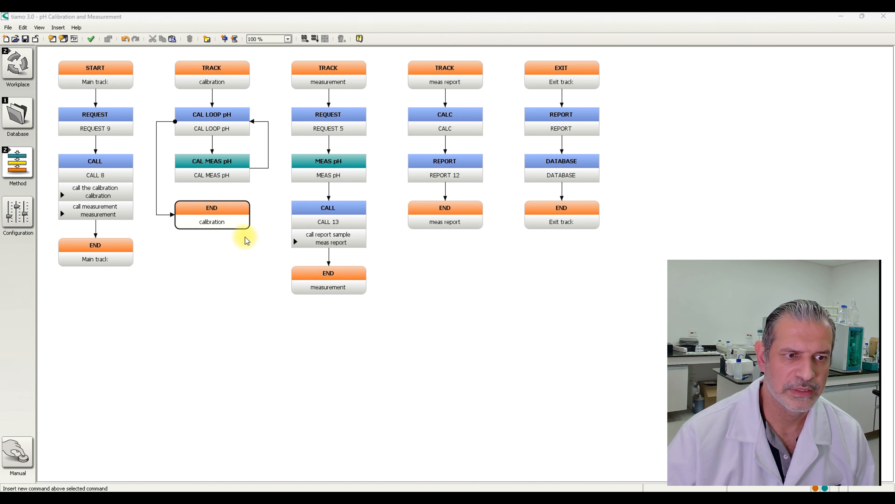
left_click(324, 244)
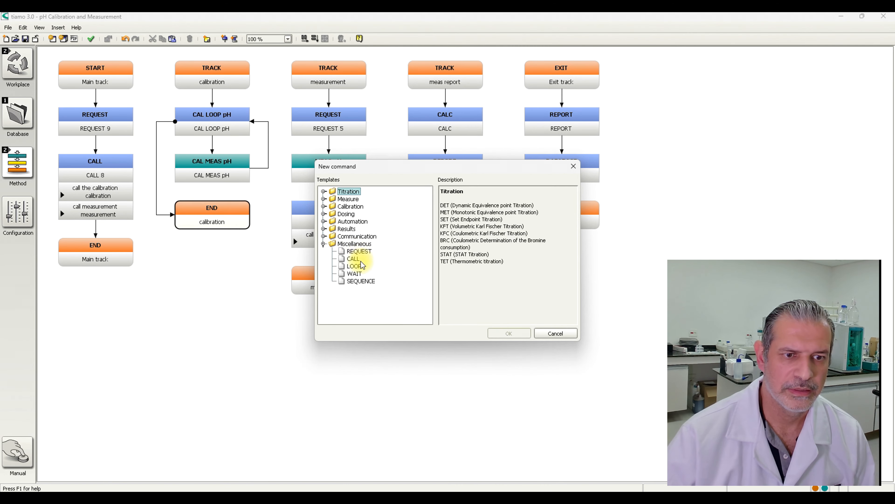
left_click(354, 259)
left_click(516, 332)
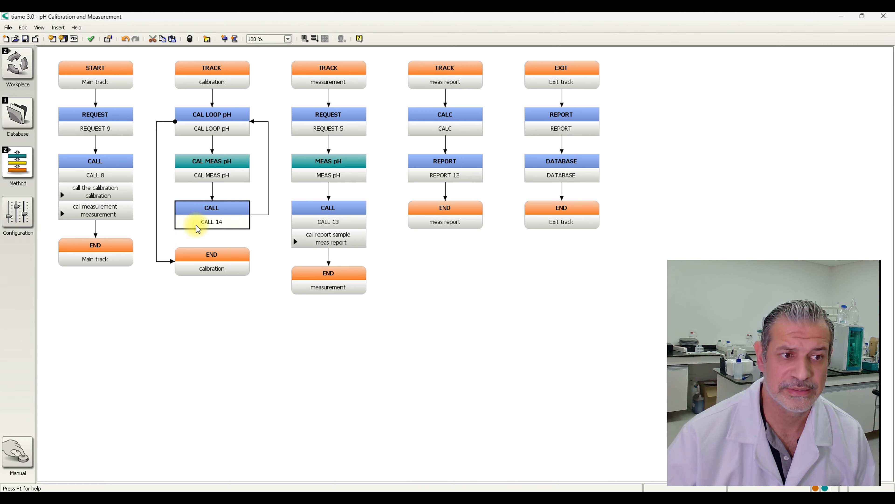
left_click_drag(206, 224, 570, 113)
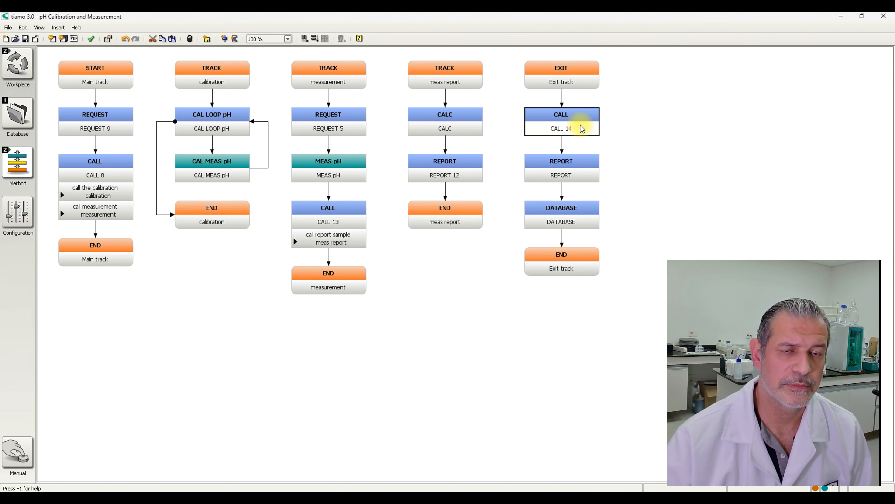
- Insert an empty track between the meas report track and the exit track
left_click(455, 67)
left_click(58, 27)
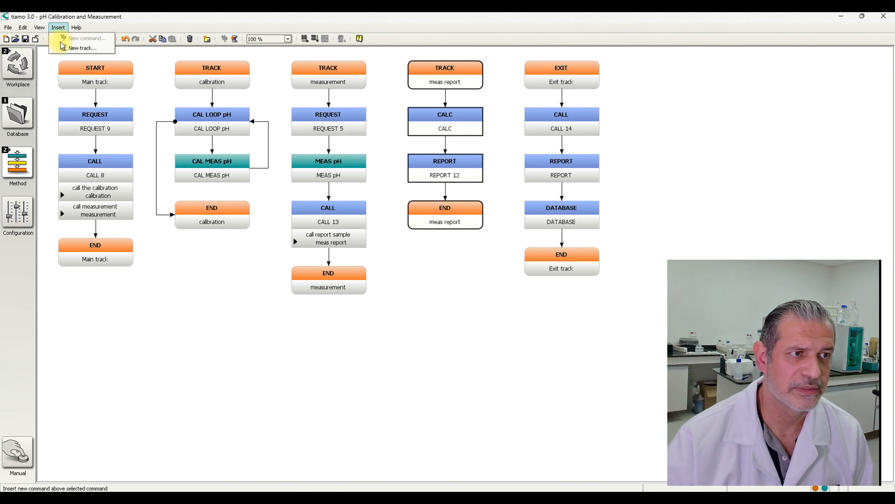
left_click(59, 37)
left_click(514, 331)
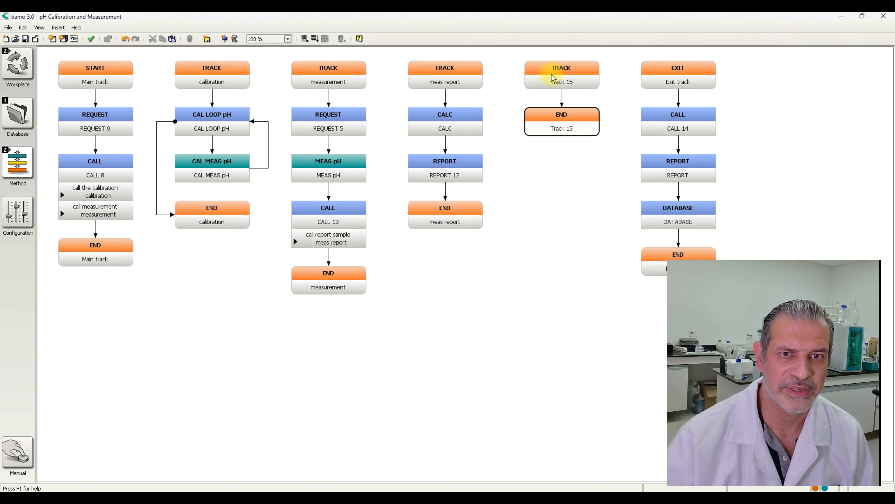
- Rename the new empty track as "calibration report" and move the exit track's REPORT command into it
right_click(560, 75)
left_click(577, 79)
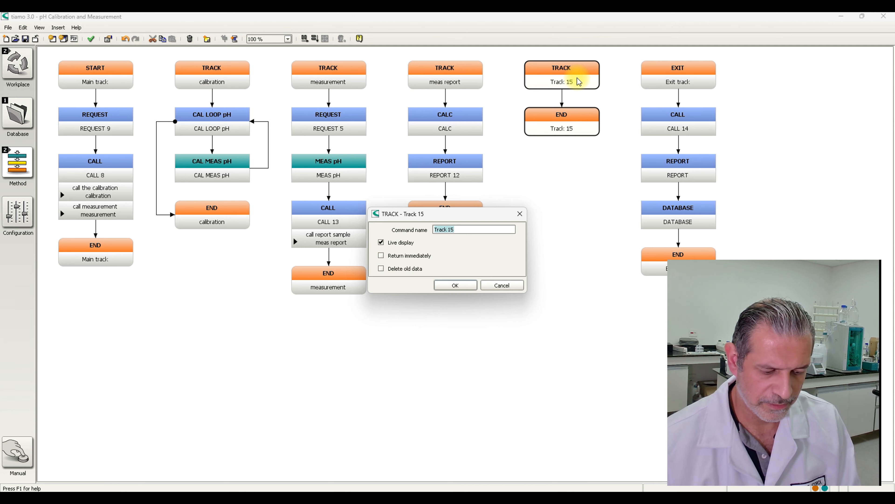
type("calibration r")
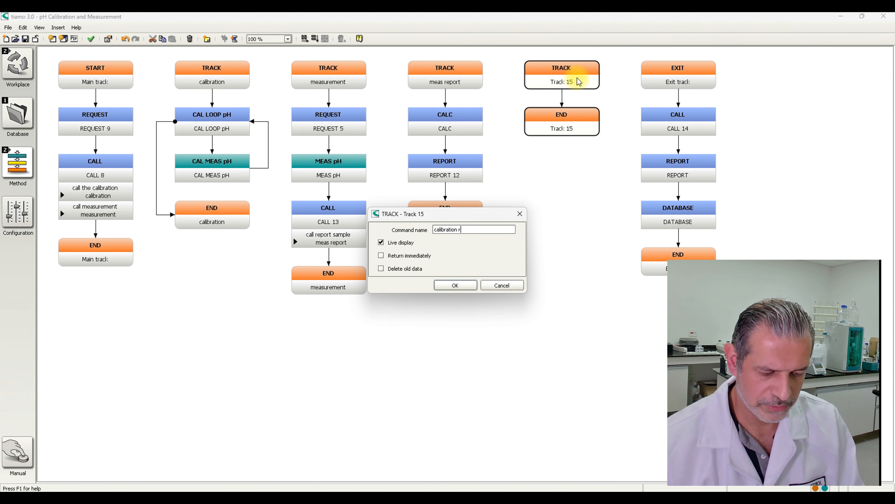
type("eport")
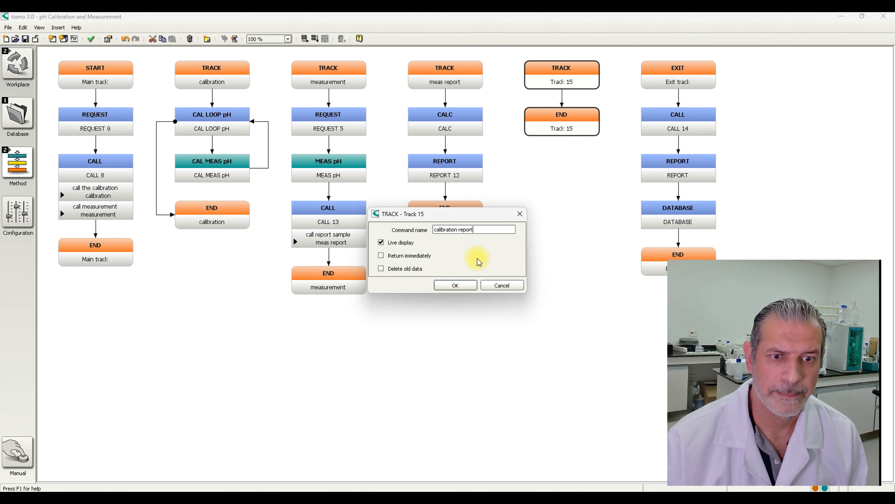
left_click(459, 284)
left_click_drag(682, 181, 550, 117)
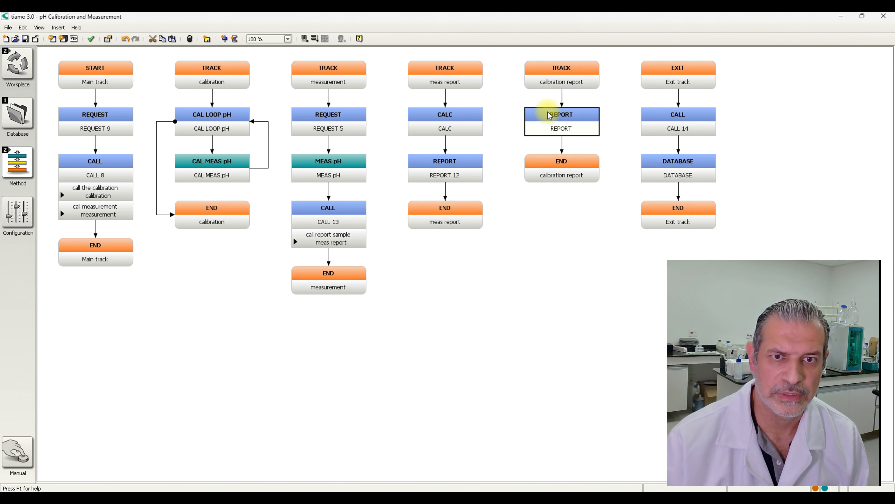
- Add an entry to the exit track's CALL command with call text "call report calibration" and the calibration report track as its target
double_click(674, 130)
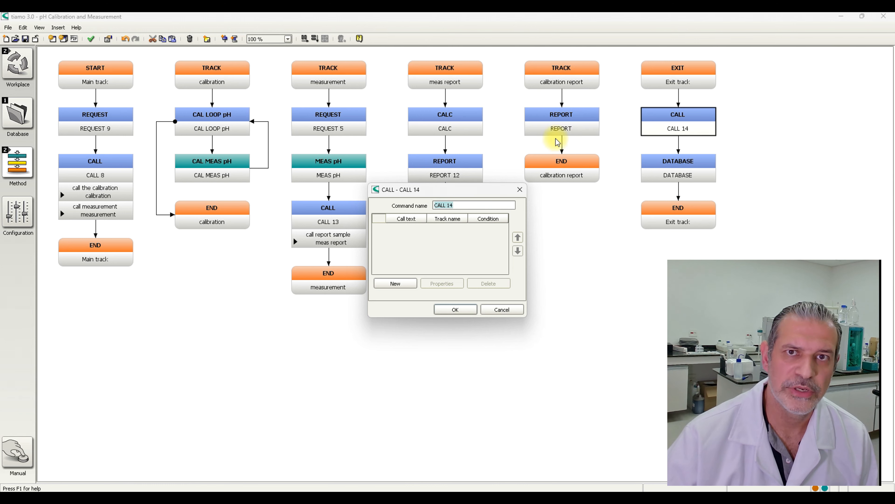
left_click(395, 284)
left_click(468, 224)
type("call report cali")
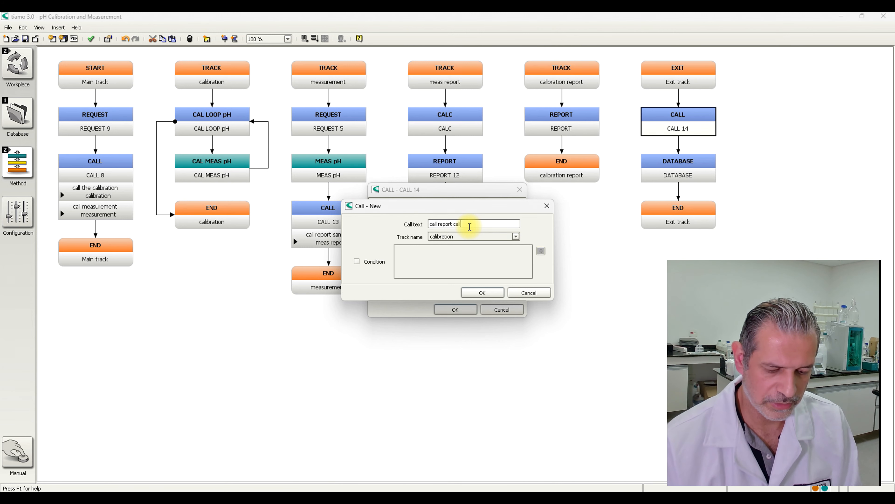
type("bration")
key("Return")
double_click(466, 226)
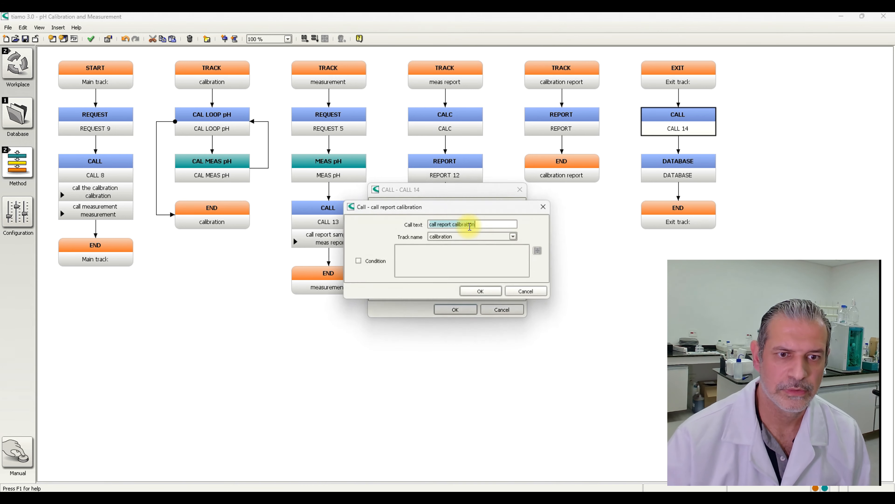
left_click(456, 236)
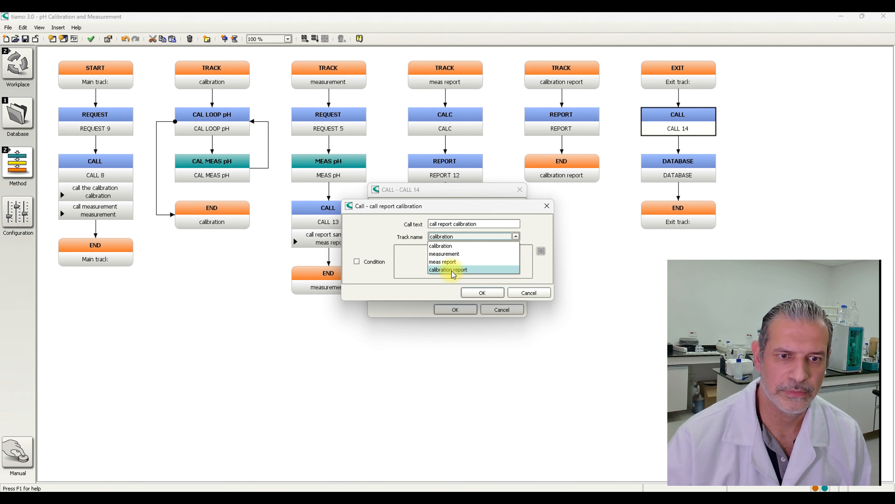
left_click(454, 270)
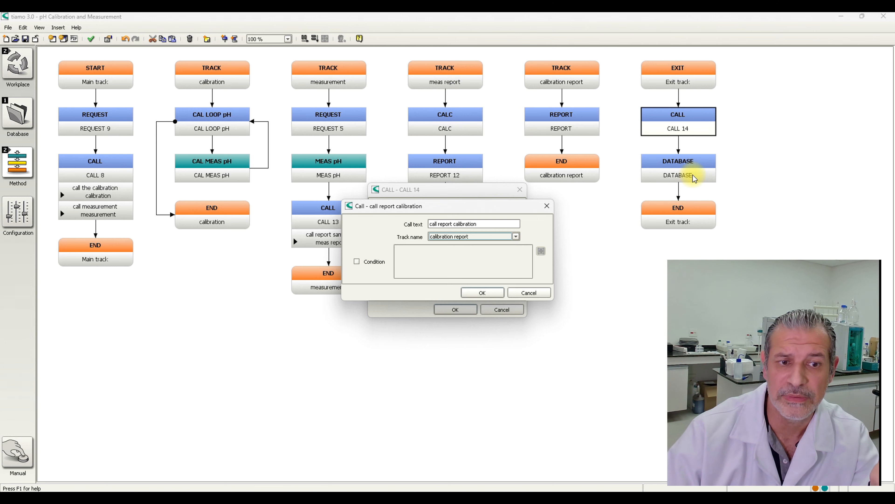
- Enable a condition for the calibration report call, using the formula 'CAL LOOP pH.FIN' = 1
left_click(379, 262)
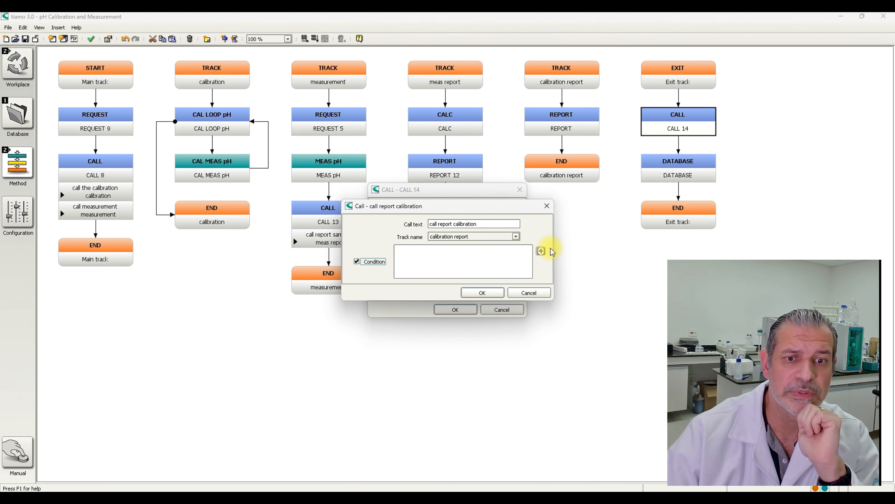
left_click(541, 250)
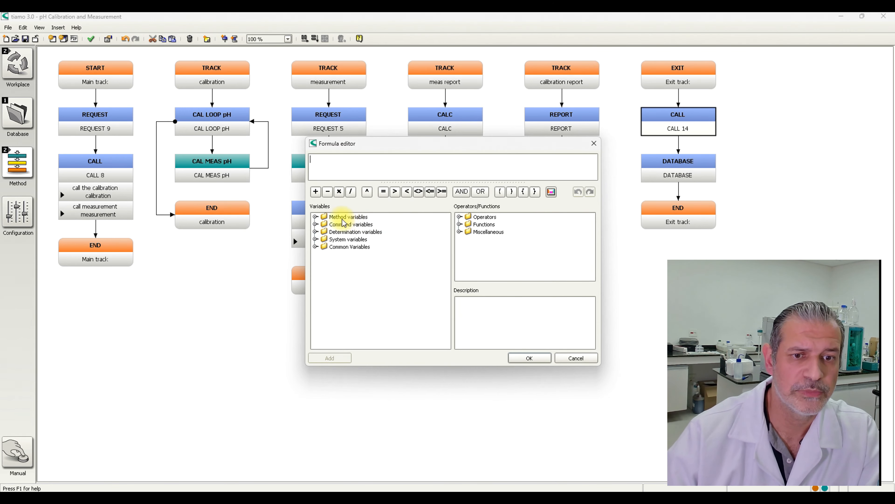
left_click(315, 225)
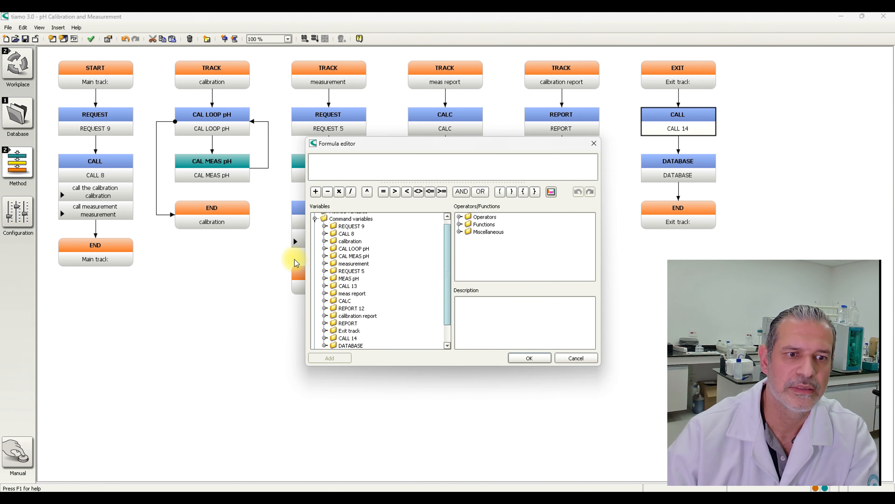
left_click(325, 248)
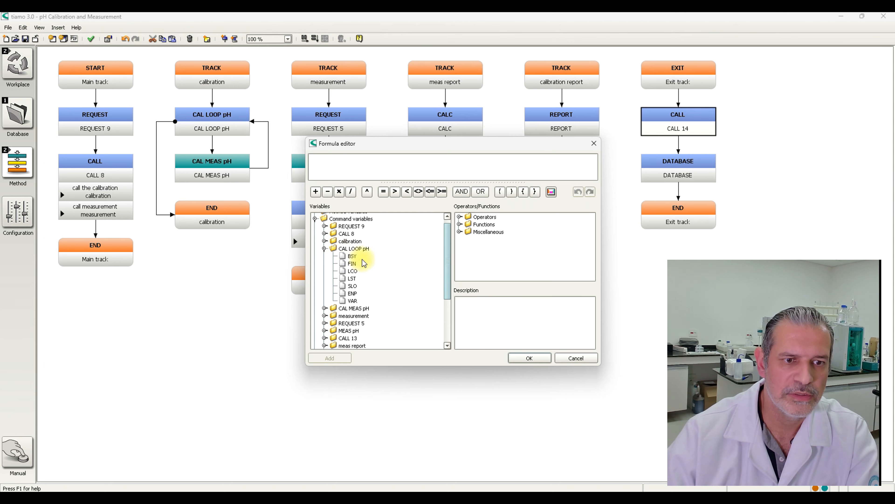
left_click(352, 263)
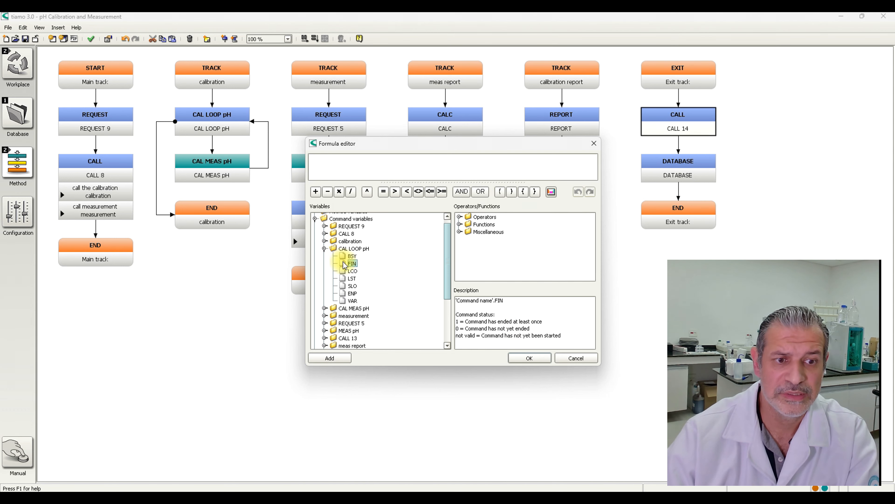
double_click(351, 263)
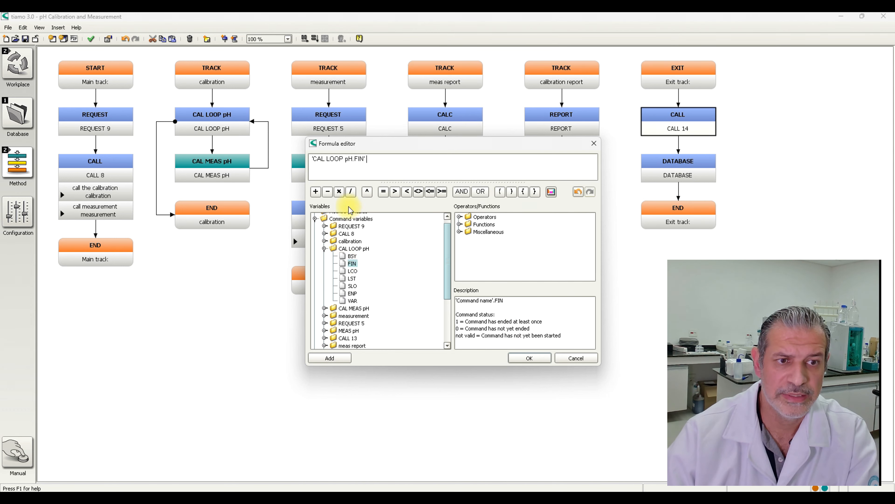
left_click(383, 191)
type("1")
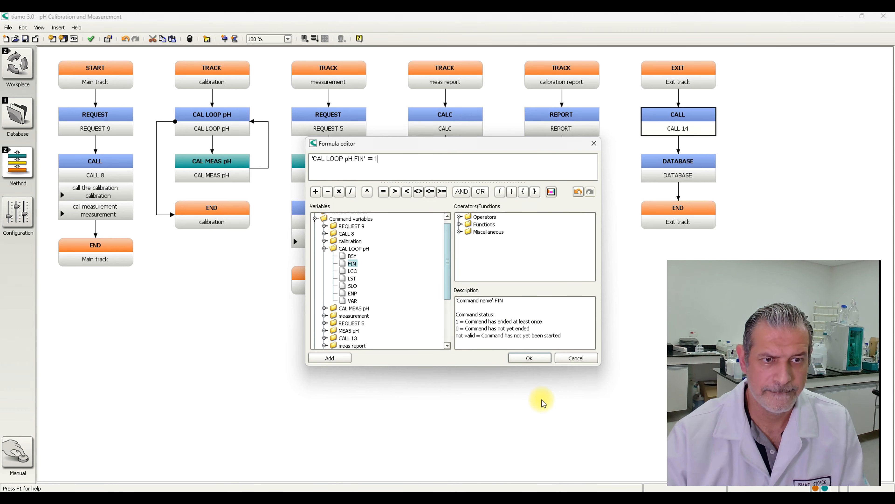
left_click(535, 359)
left_click(483, 293)
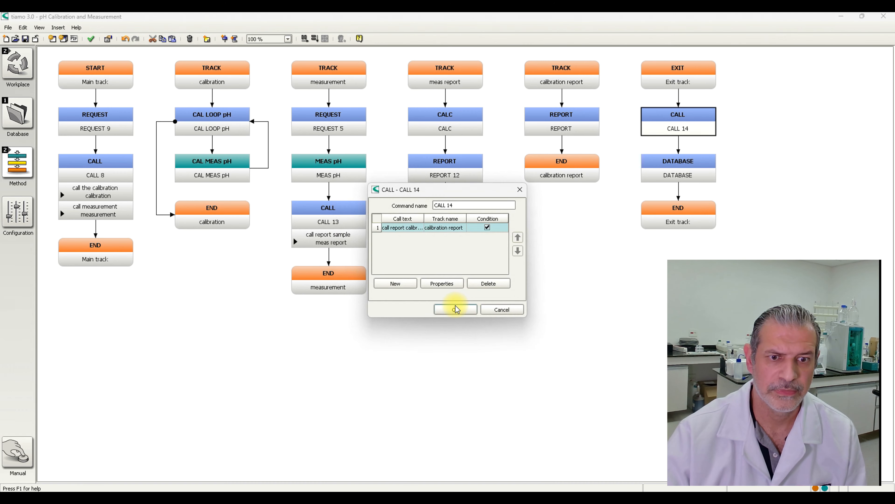
- Accept the exit track's CALL settings, and run the method test on the combined pH method before saving it
left_click(456, 309)
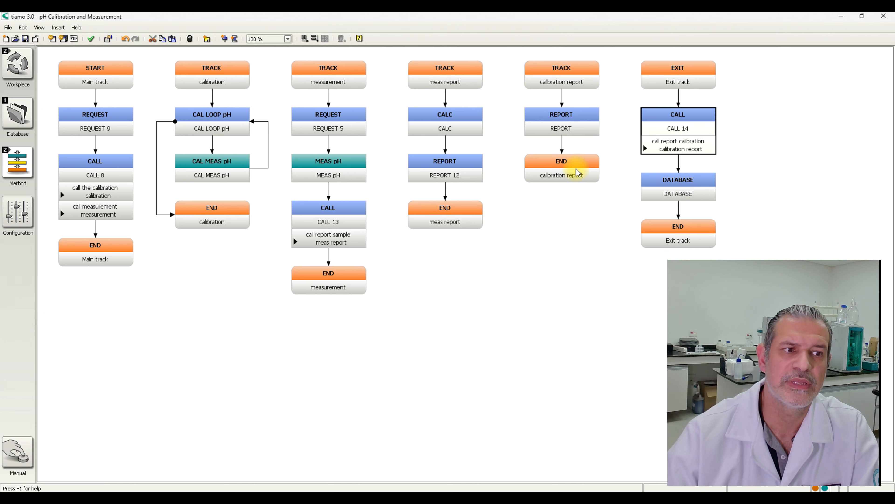
left_click(89, 40)
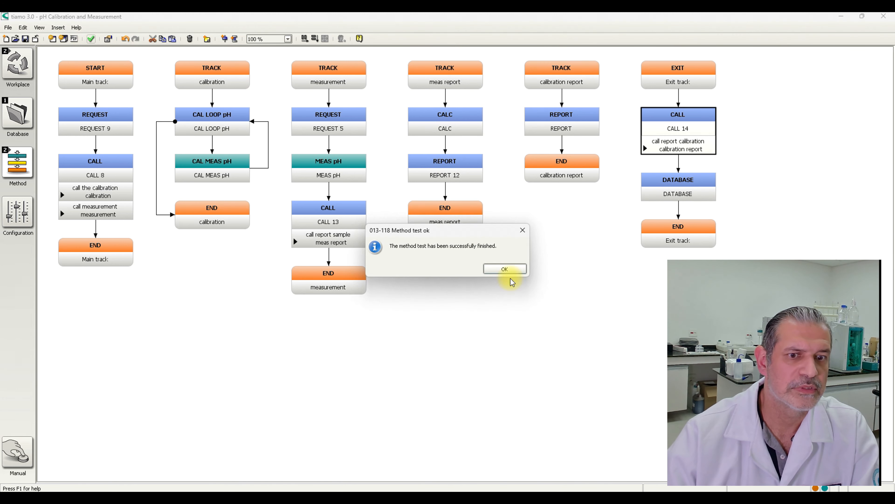
left_click(514, 269)
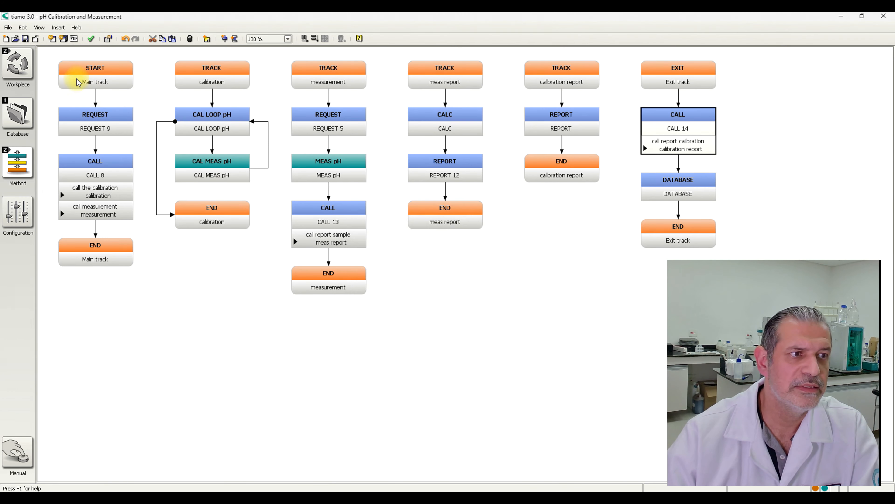
left_click(25, 40)
- Switch to the workplace and list the Main group's methods to choose one for the single determination
left_click(17, 63)
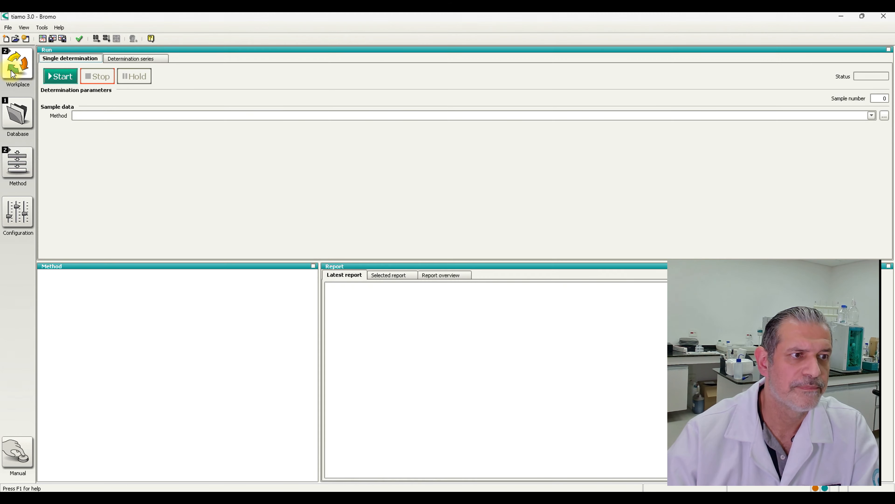
left_click(885, 116)
left_click(395, 171)
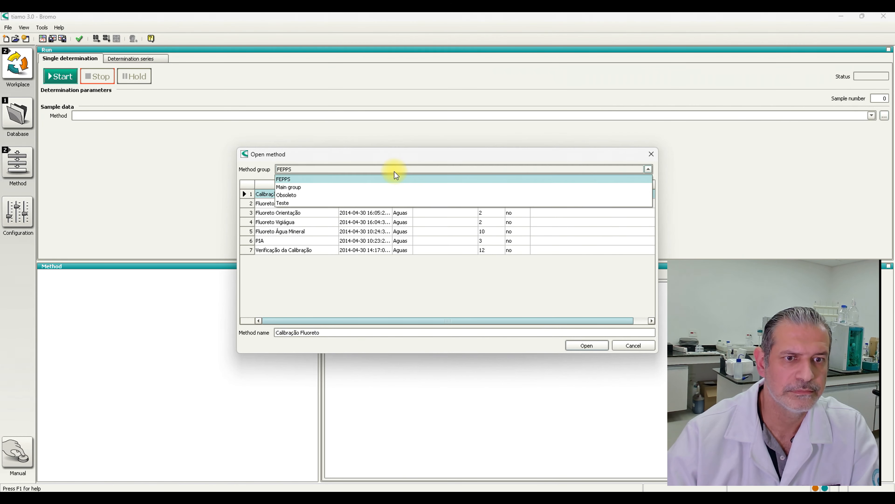
left_click(305, 196)
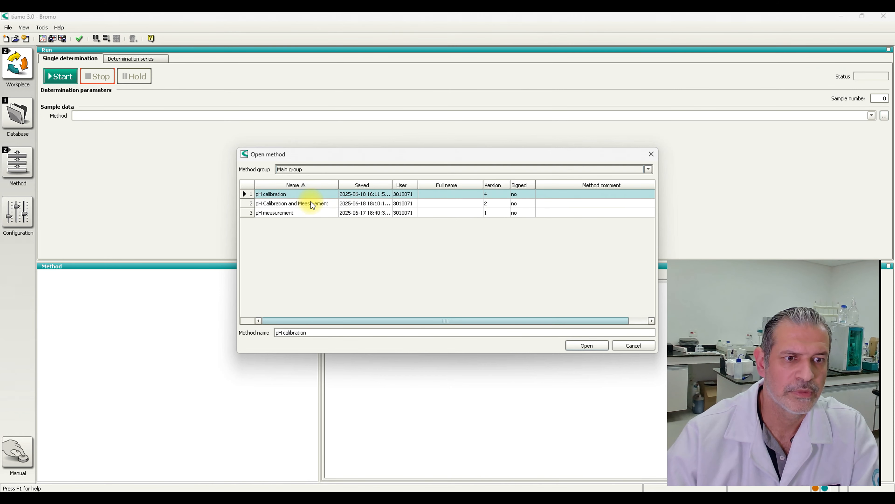